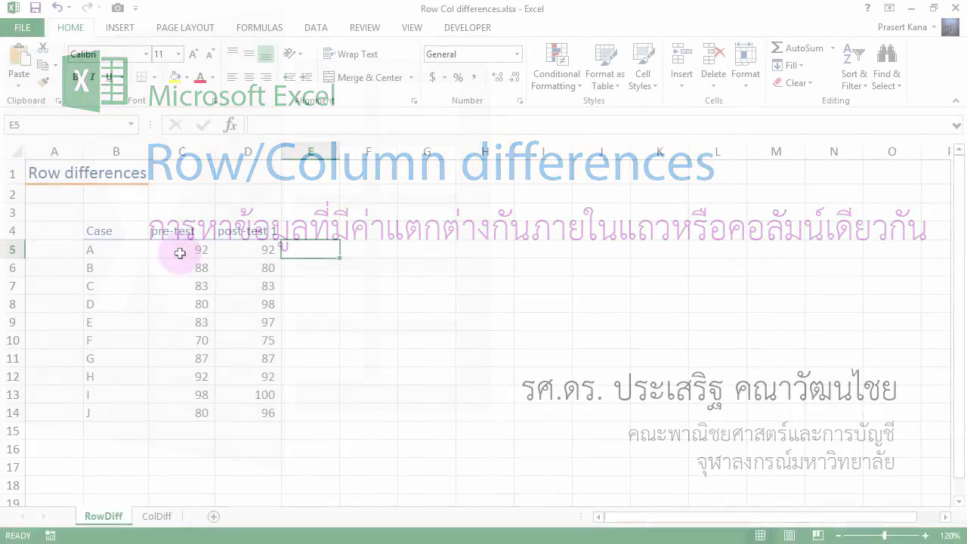
Compare case A's pre-test and post-test scores on the RowDiff and ColDiff sheets.
{"action": "left_click", "coordinate": [180, 253]}
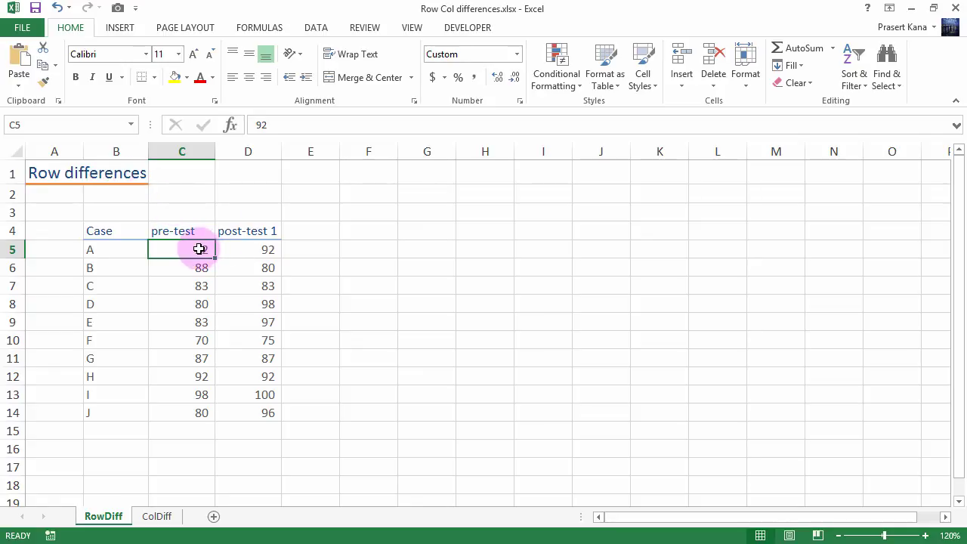
{"action": "left_click", "coordinate": [156, 516]}
{"action": "left_click", "coordinate": [210, 249]}
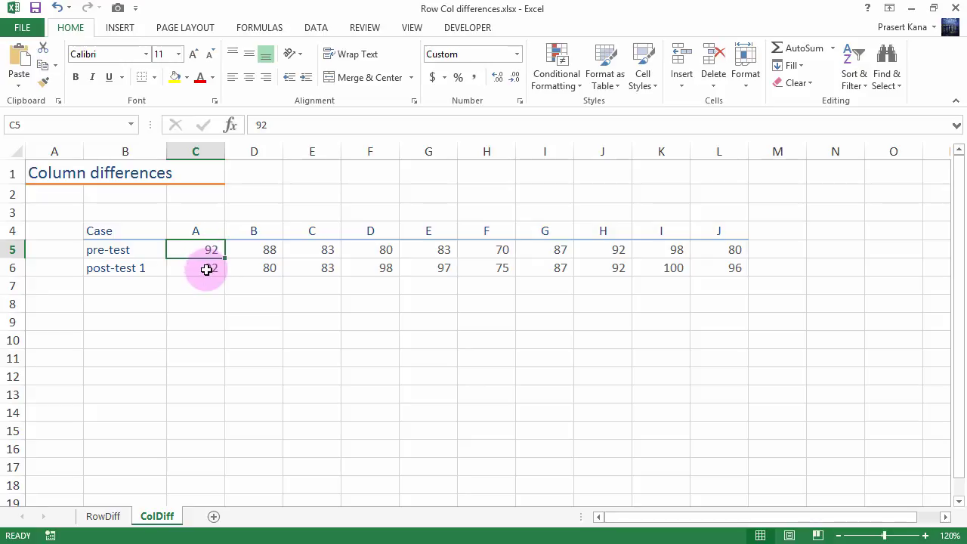
{"action": "left_click", "coordinate": [206, 270], "text": "shift"}
{"action": "left_click", "coordinate": [204, 250]}
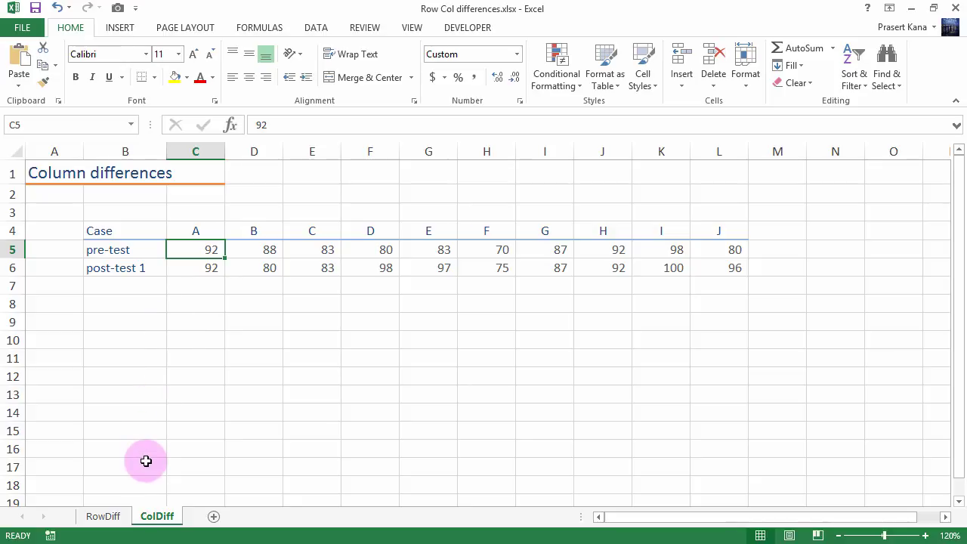
{"action": "left_click", "coordinate": [102, 516]}
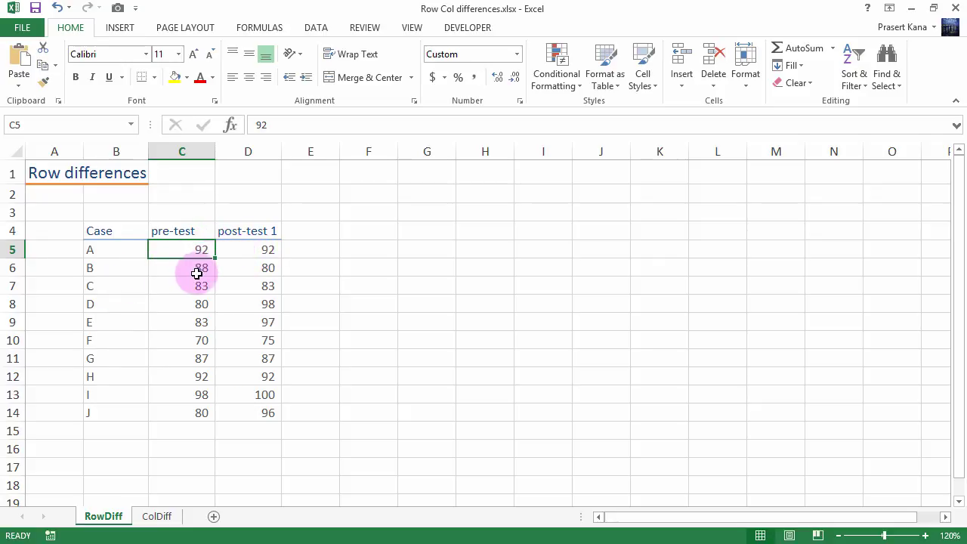
Select both score columns, C5 through D14, on the RowDiff sheet.
{"action": "left_click", "coordinate": [247, 232]}
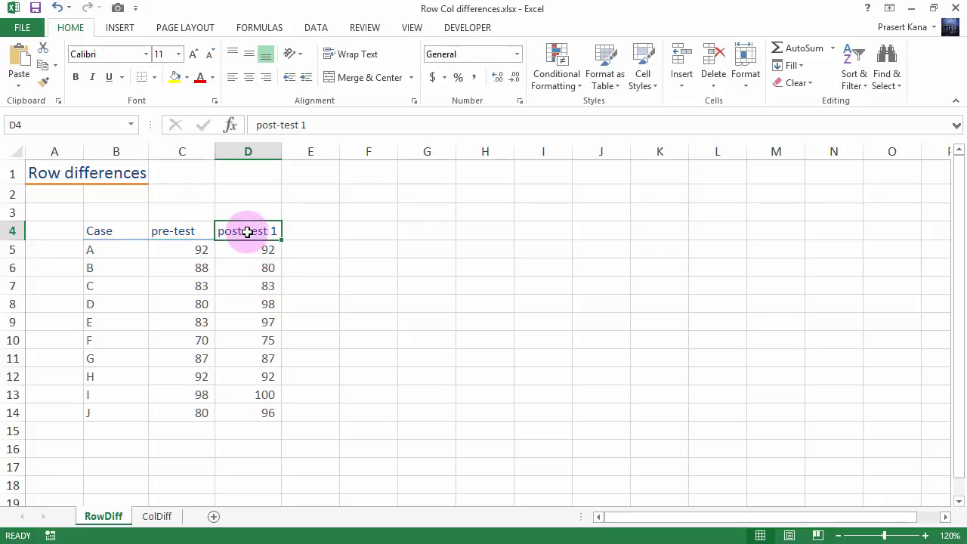
{"action": "left_click", "coordinate": [195, 231]}
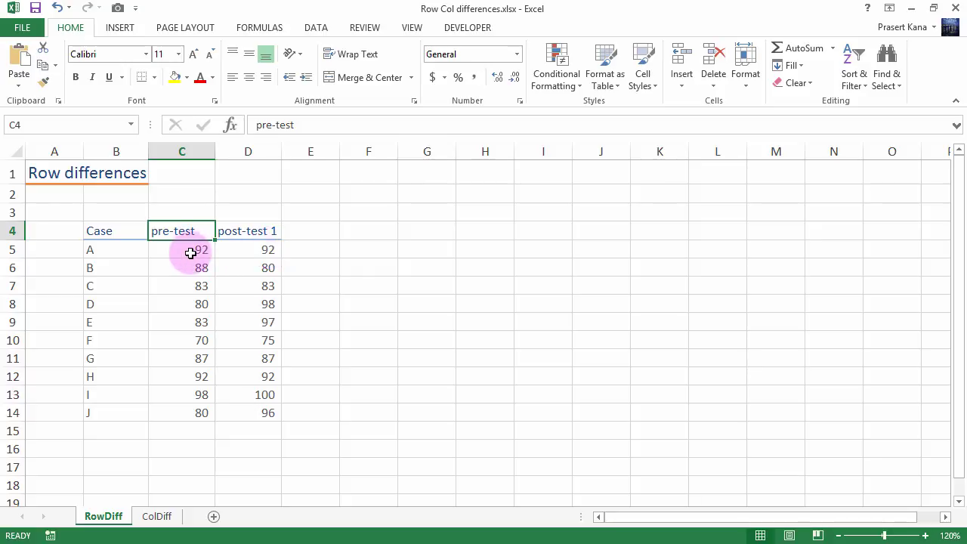
{"action": "left_click", "coordinate": [189, 251]}
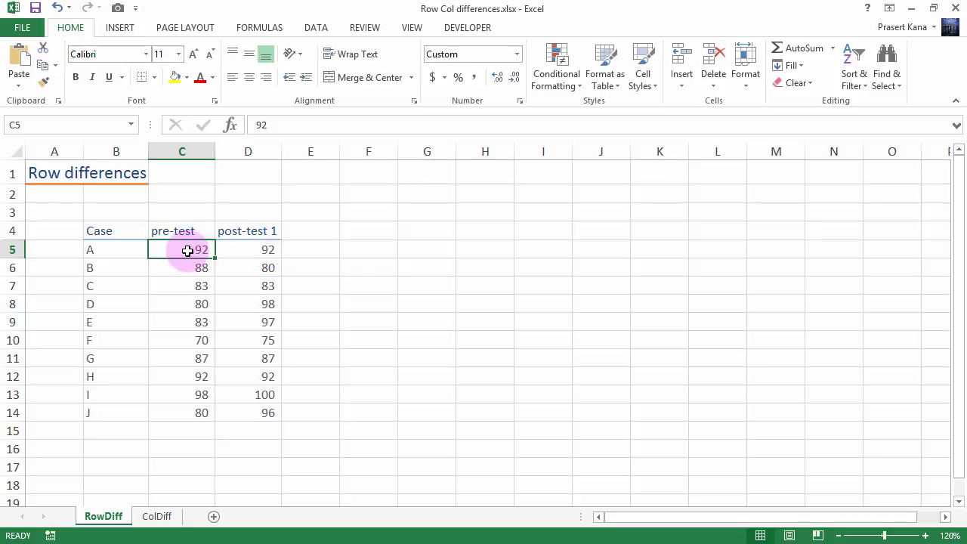
{"action": "left_click", "coordinate": [253, 416], "text": "shift"}
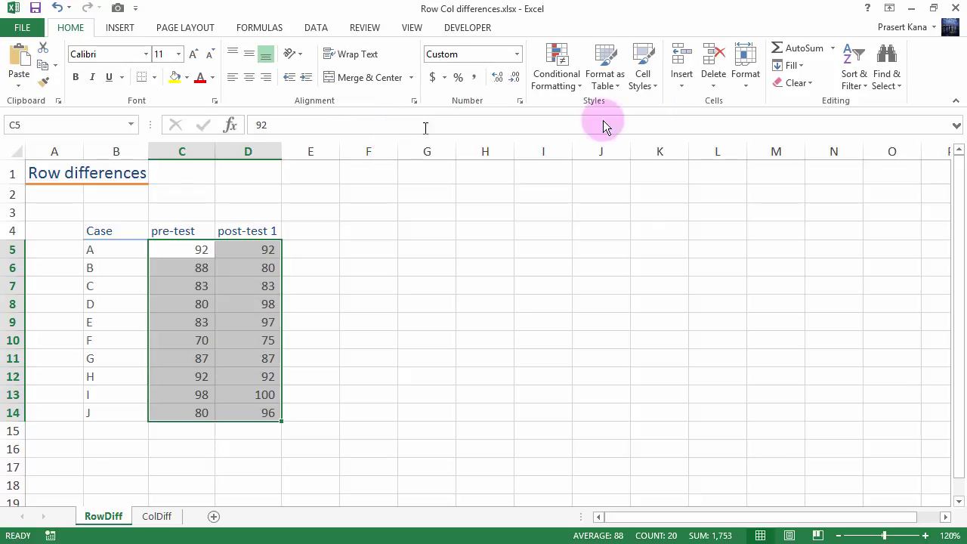
Use Go To Special's Row differences to select the six changed post-test 1 scores.
{"action": "left_click", "coordinate": [898, 83]}
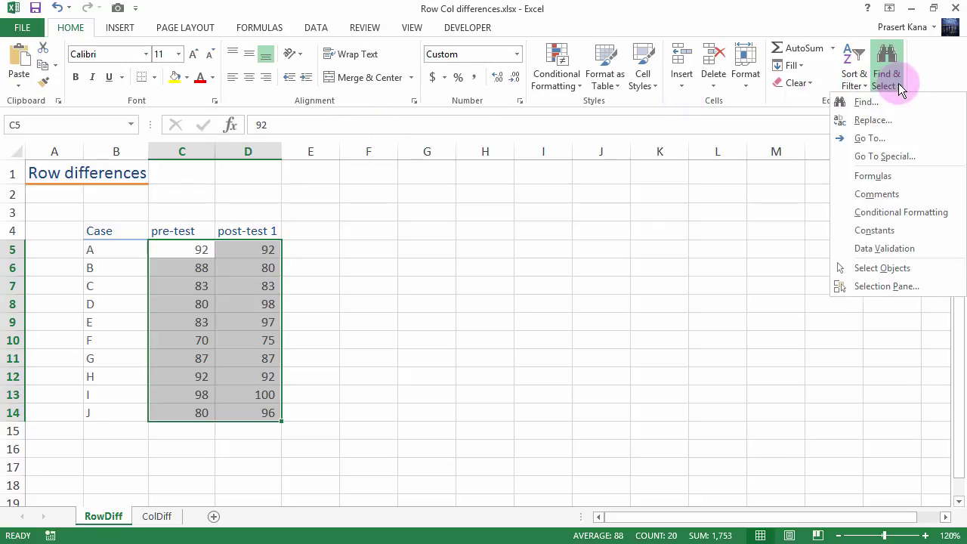
{"action": "left_click", "coordinate": [910, 159]}
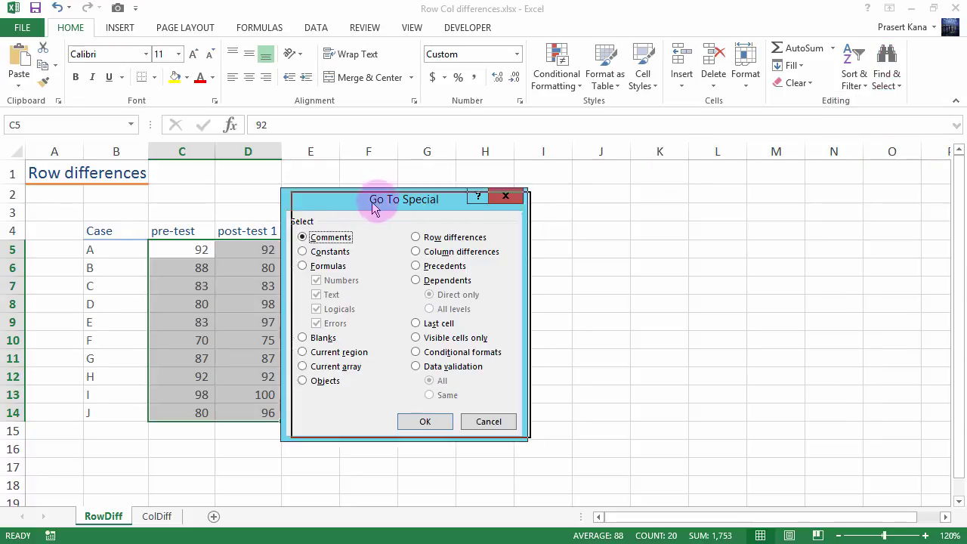
{"action": "left_click_drag", "start_coordinate": [365, 202], "coordinate": [434, 190]}
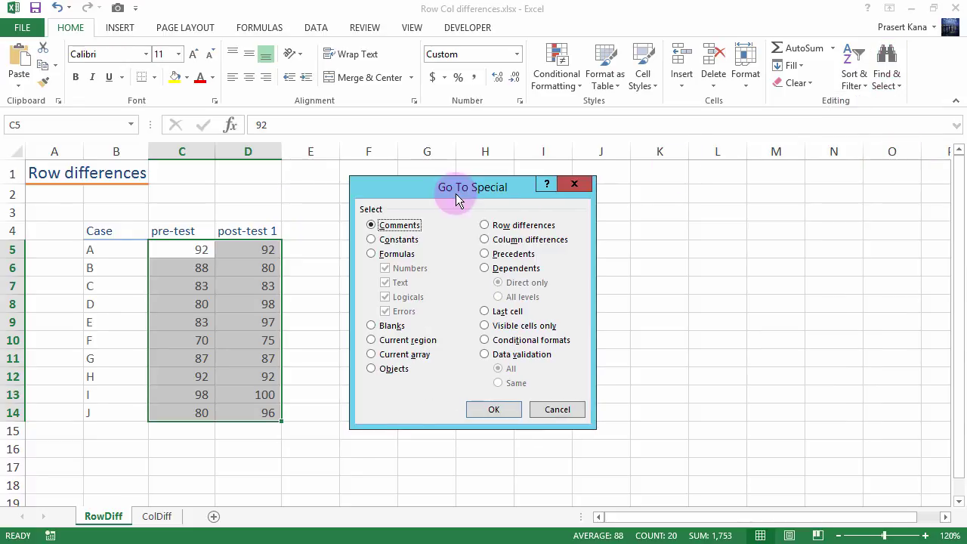
{"action": "left_click", "coordinate": [487, 227]}
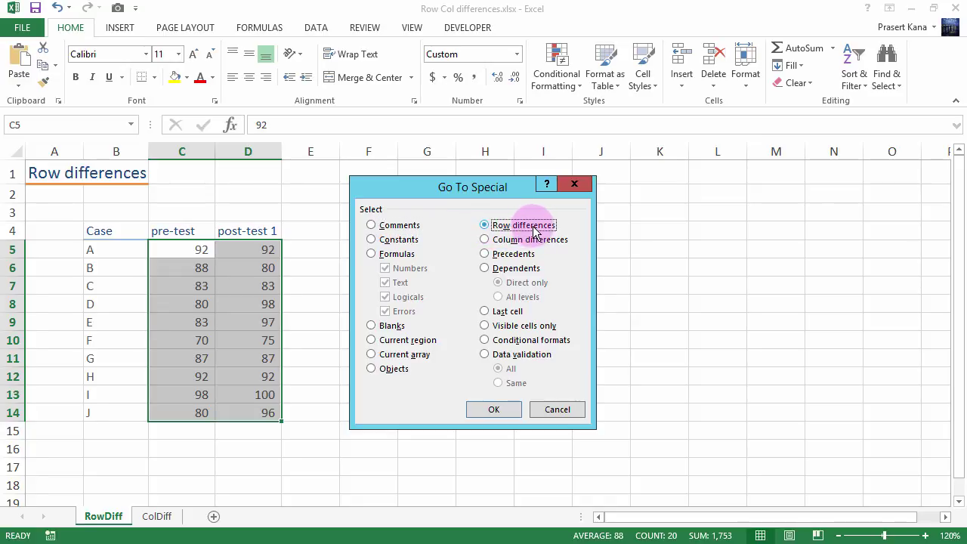
{"action": "left_click", "coordinate": [496, 409]}
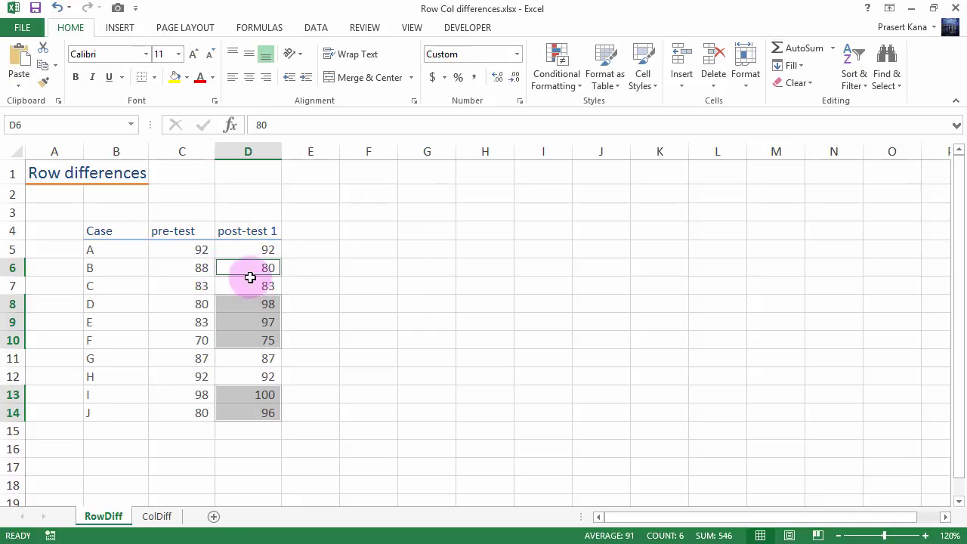
{"action": "left_click", "coordinate": [188, 78]}
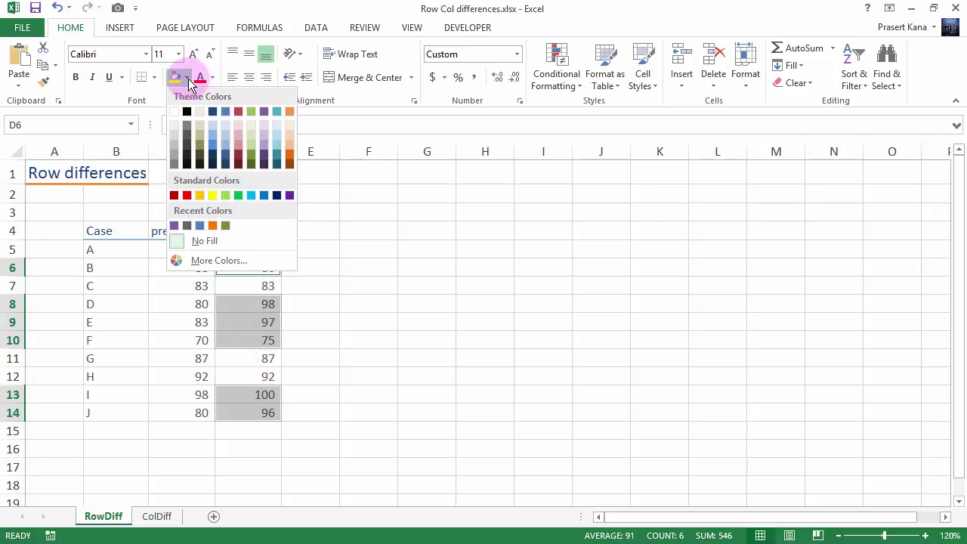
{"action": "left_click", "coordinate": [213, 195]}
{"action": "left_click", "coordinate": [332, 251]}
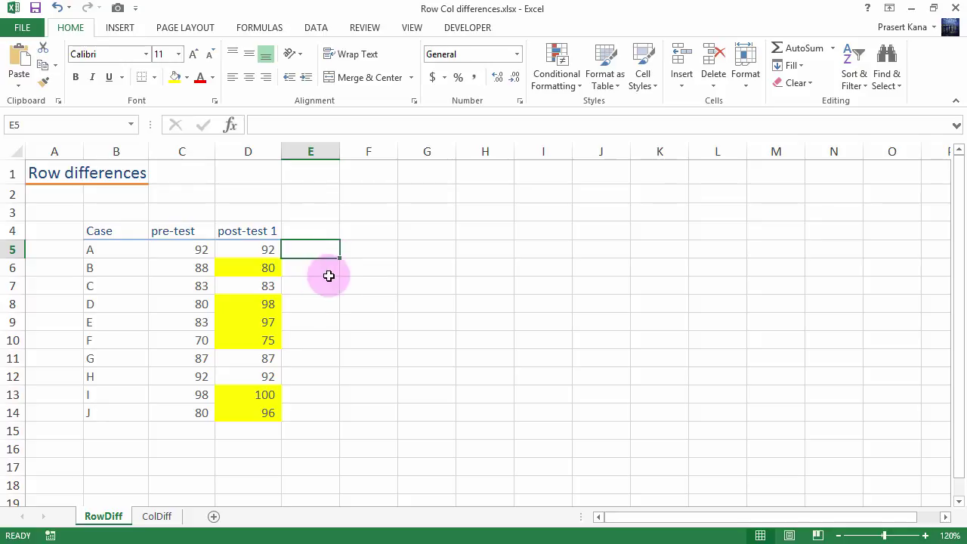
{"action": "left_click", "coordinate": [195, 249]}
{"action": "left_click", "coordinate": [246, 253]}
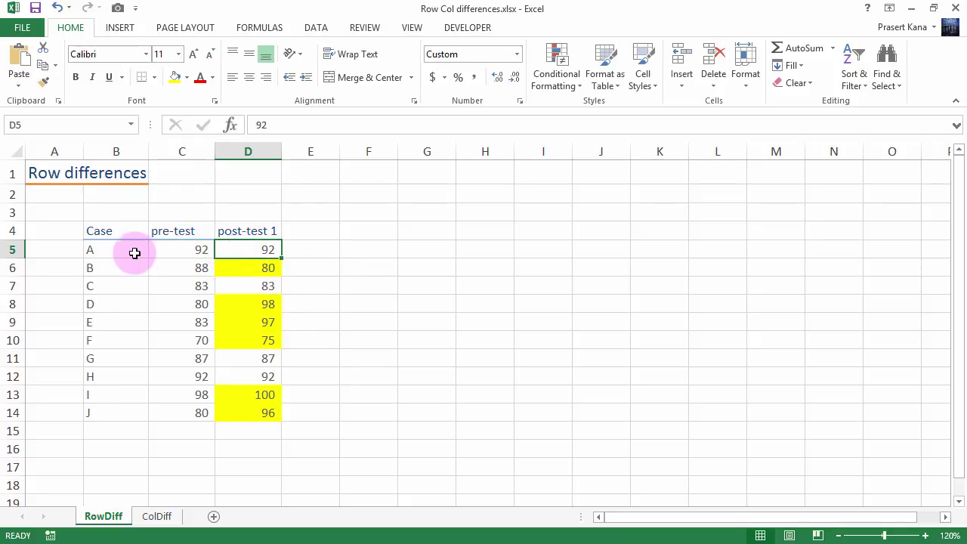
{"action": "left_click", "coordinate": [212, 250]}
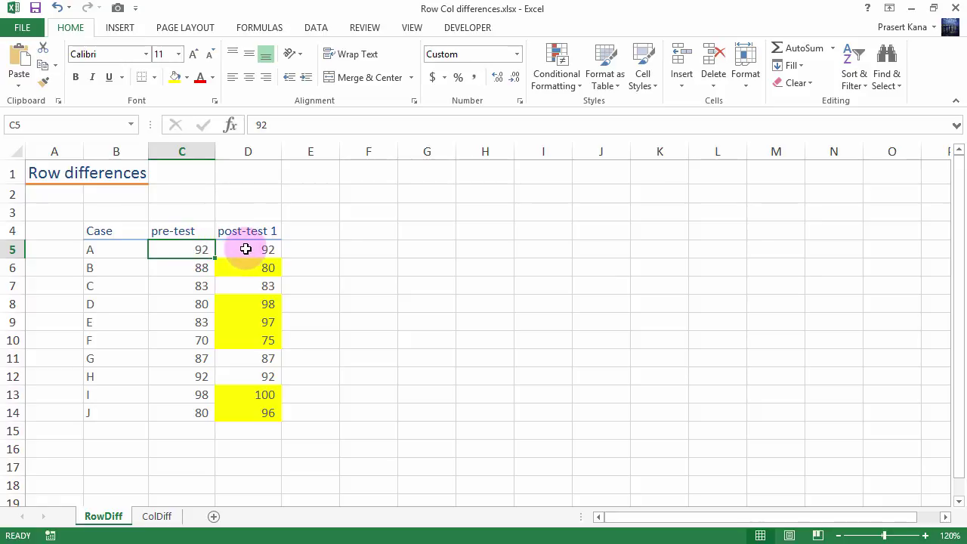
{"action": "left_click", "coordinate": [245, 249]}
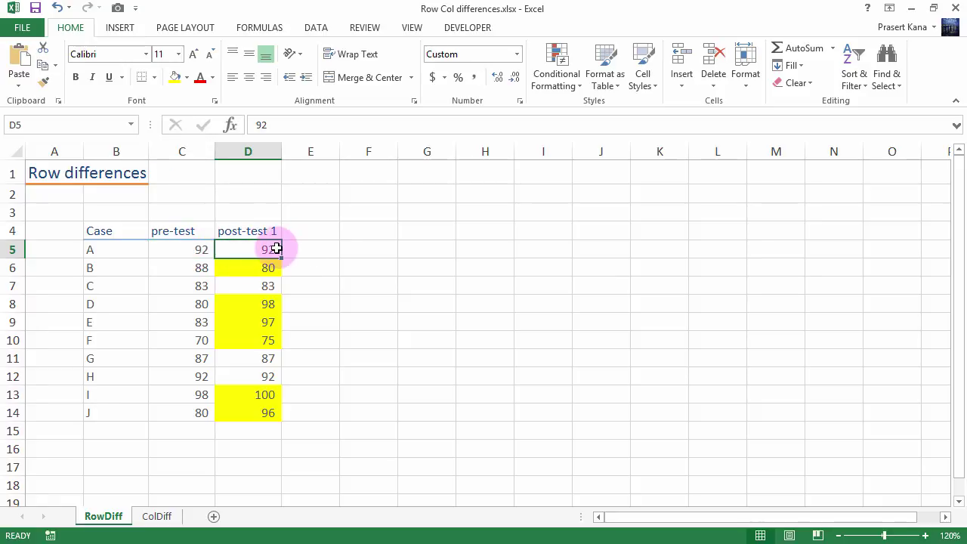
{"action": "left_click", "coordinate": [197, 267]}
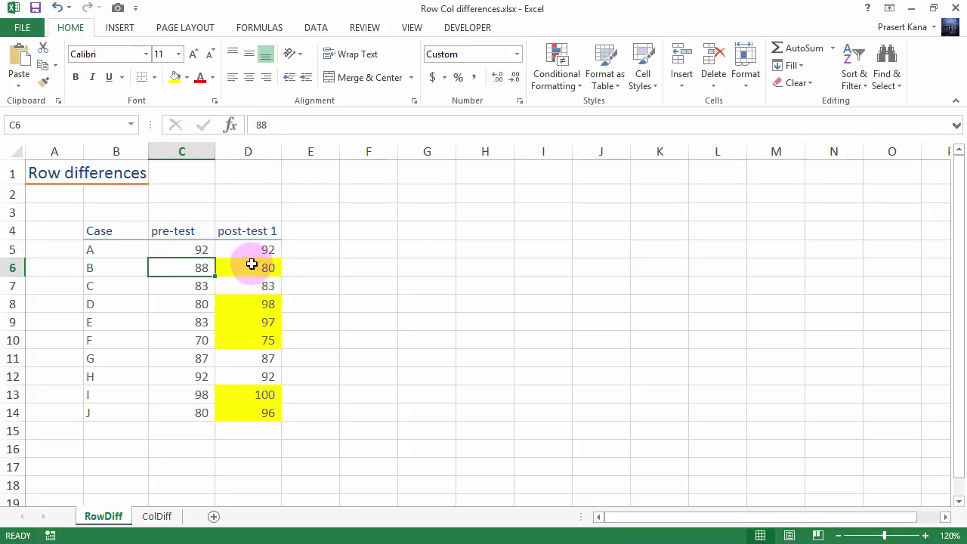
{"action": "left_click_drag", "start_coordinate": [252, 263], "coordinate": [201, 265]}
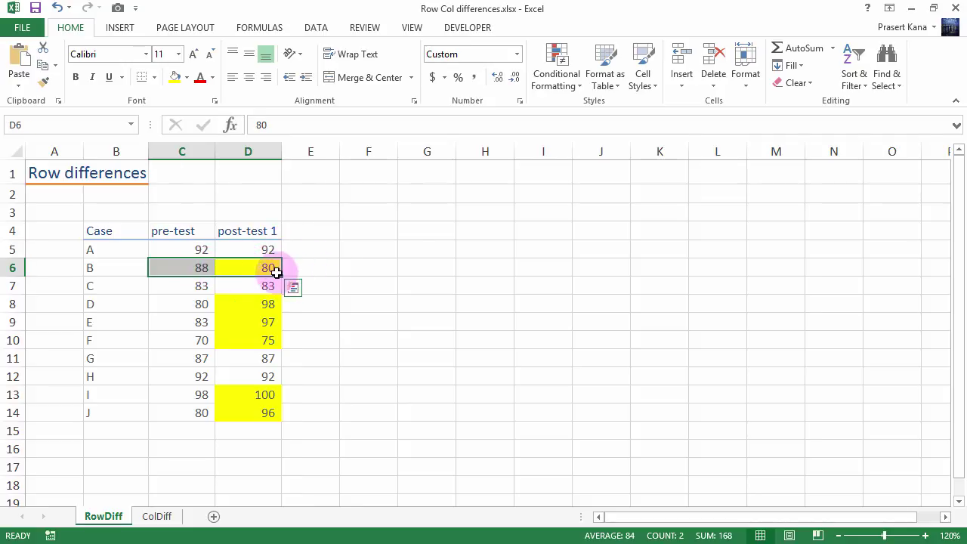
{"action": "left_click", "coordinate": [202, 306]}
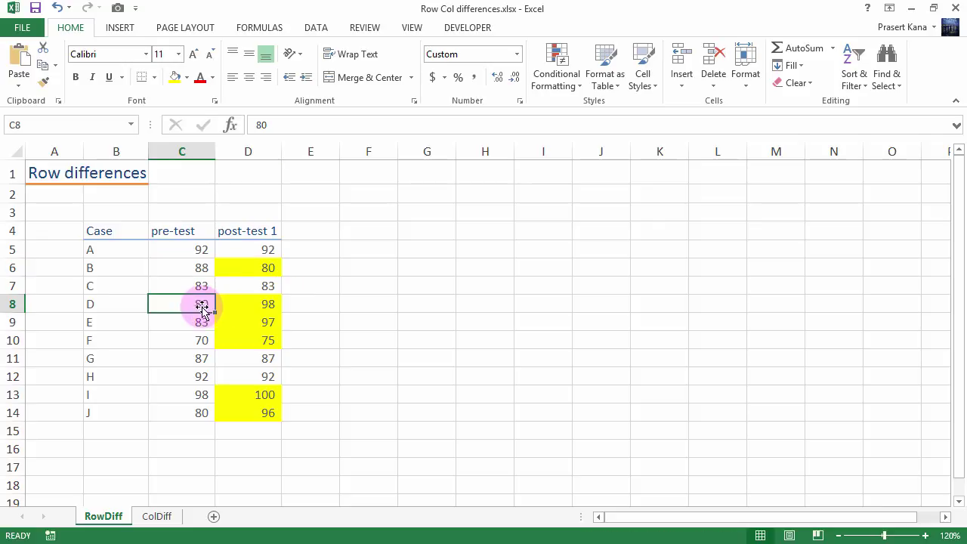
{"action": "left_click", "coordinate": [253, 306]}
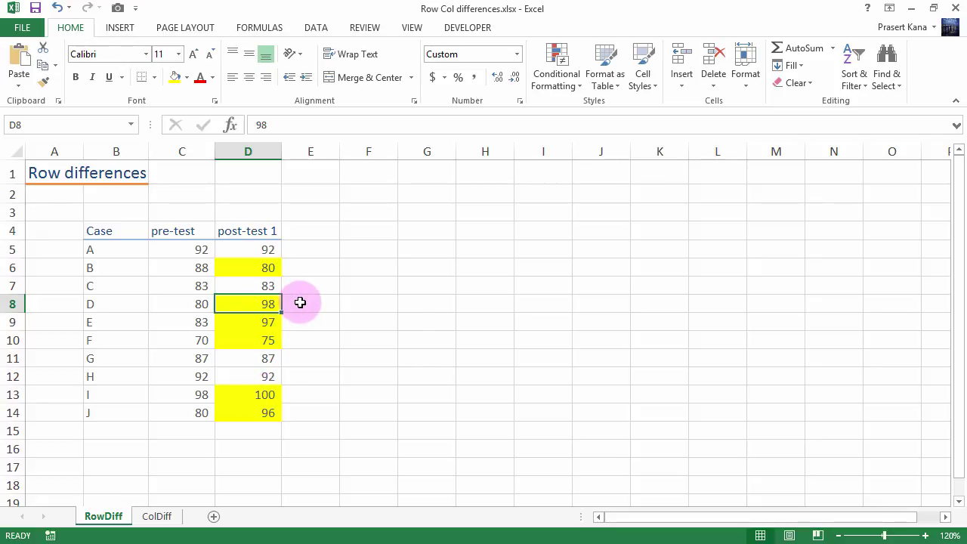
{"action": "key", "text": "ctrl+z"}
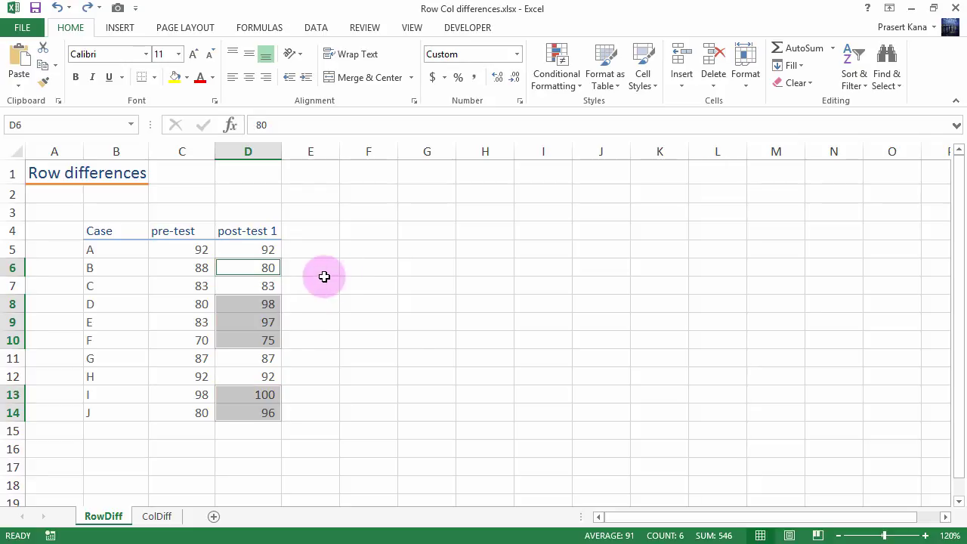
{"action": "left_click", "coordinate": [319, 279]}
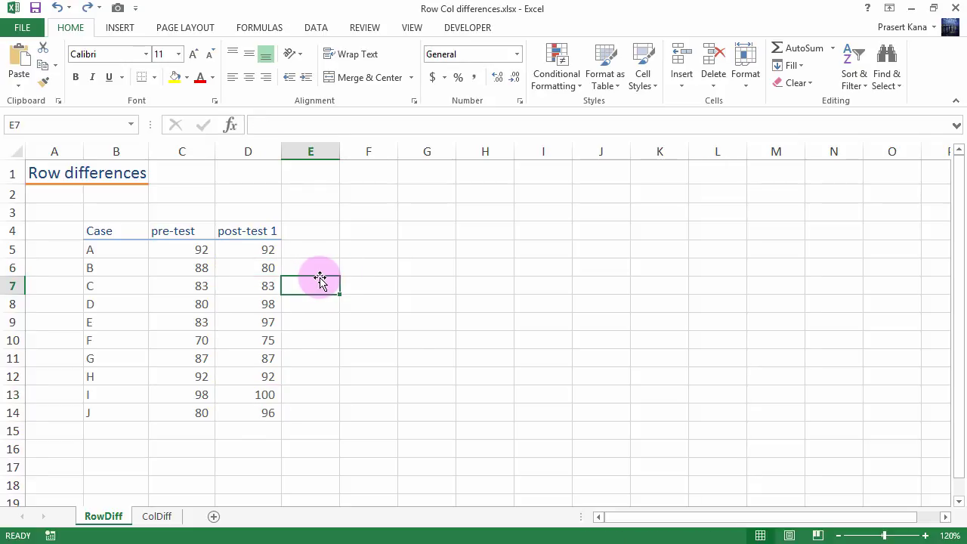
{"action": "left_click", "coordinate": [186, 253]}
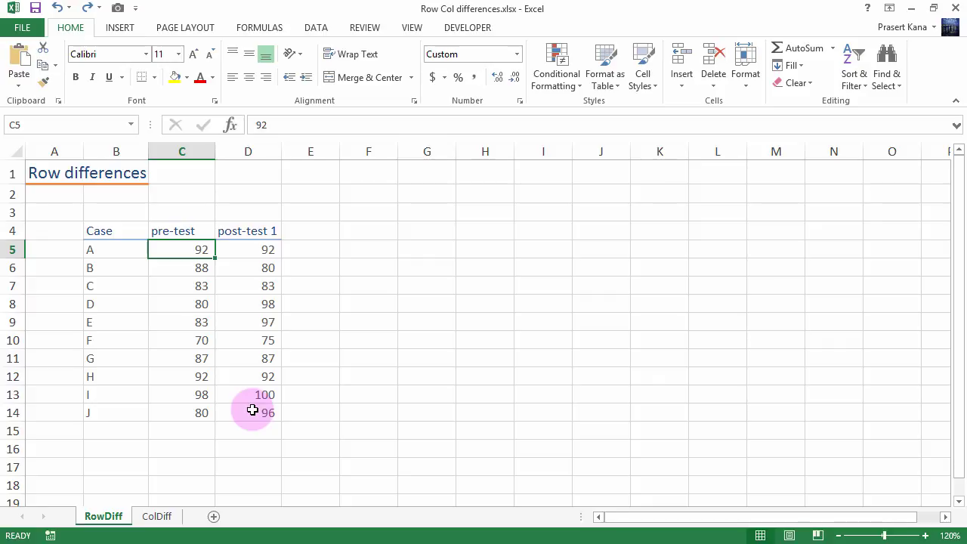
{"action": "left_click", "coordinate": [252, 409], "text": "shift"}
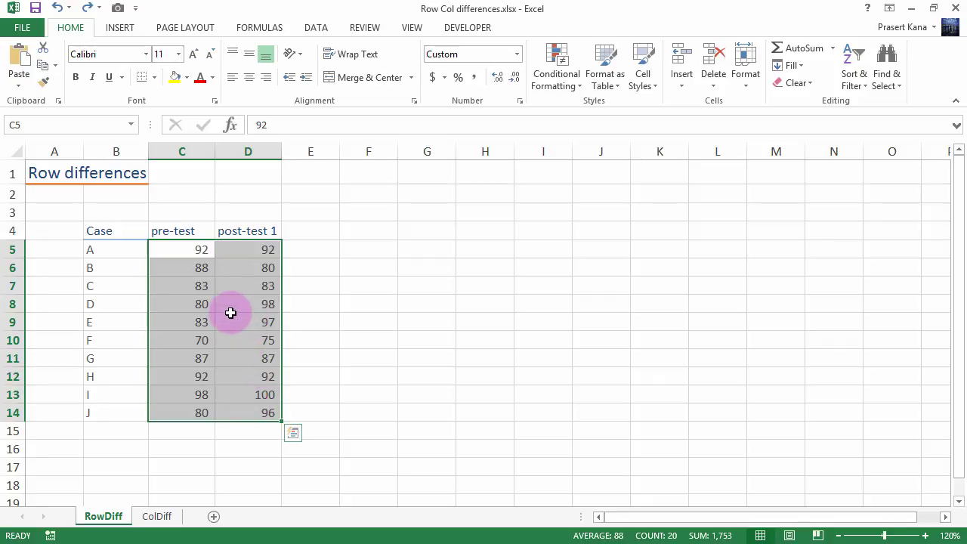
{"action": "key", "text": "F5"}
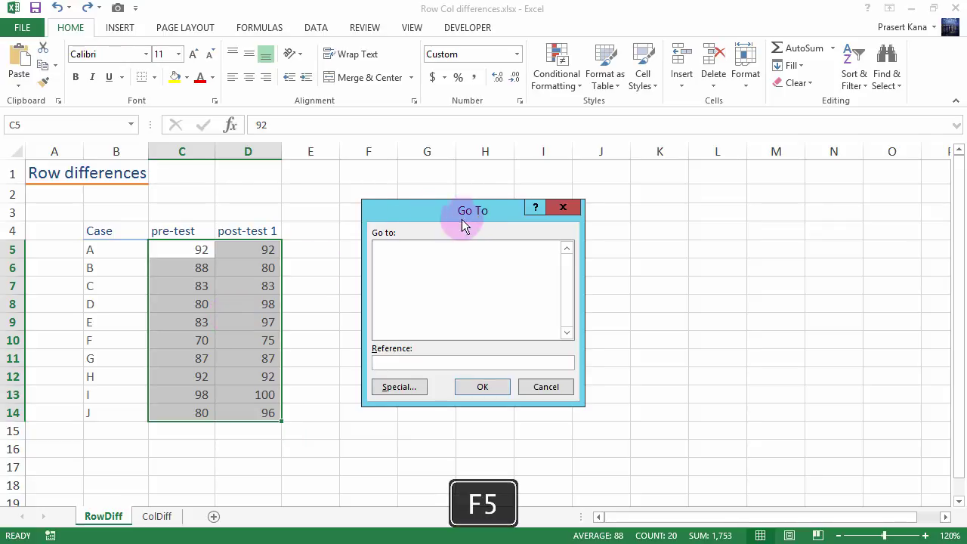
{"action": "left_click", "coordinate": [412, 389]}
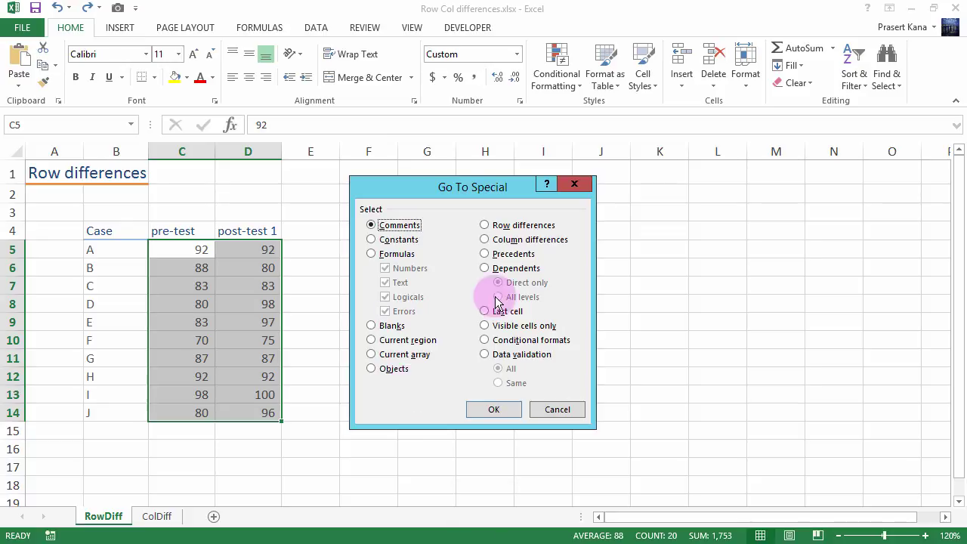
{"action": "left_click", "coordinate": [484, 226]}
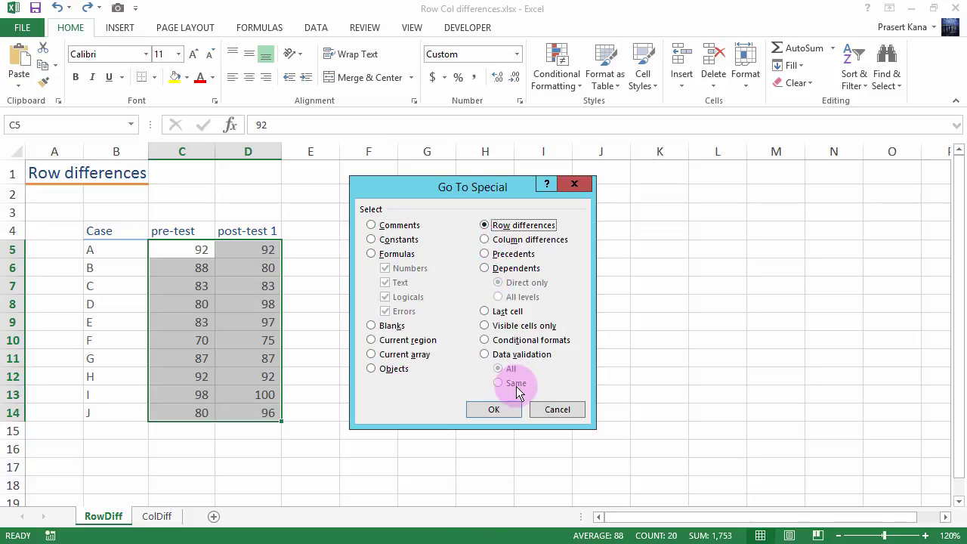
{"action": "left_click", "coordinate": [501, 410]}
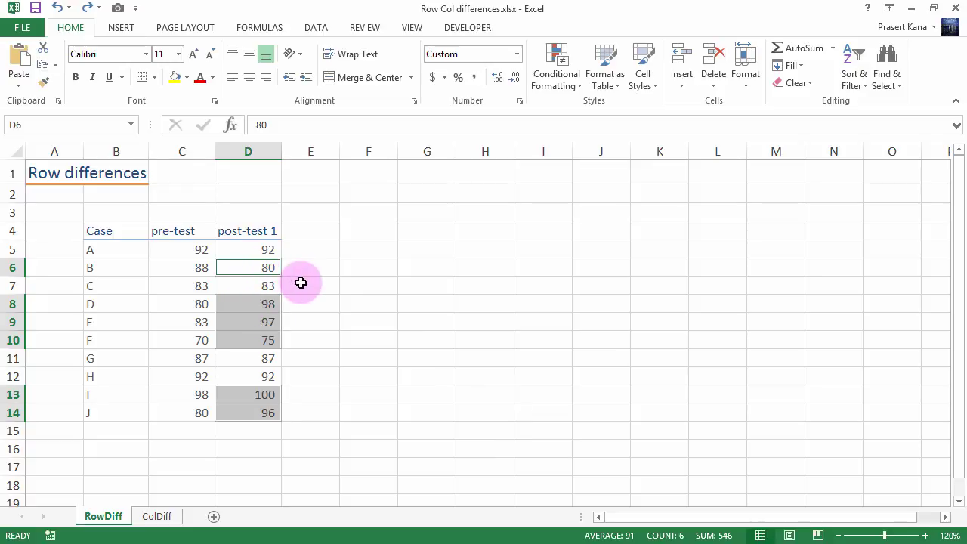
{"action": "left_click", "coordinate": [312, 236]}
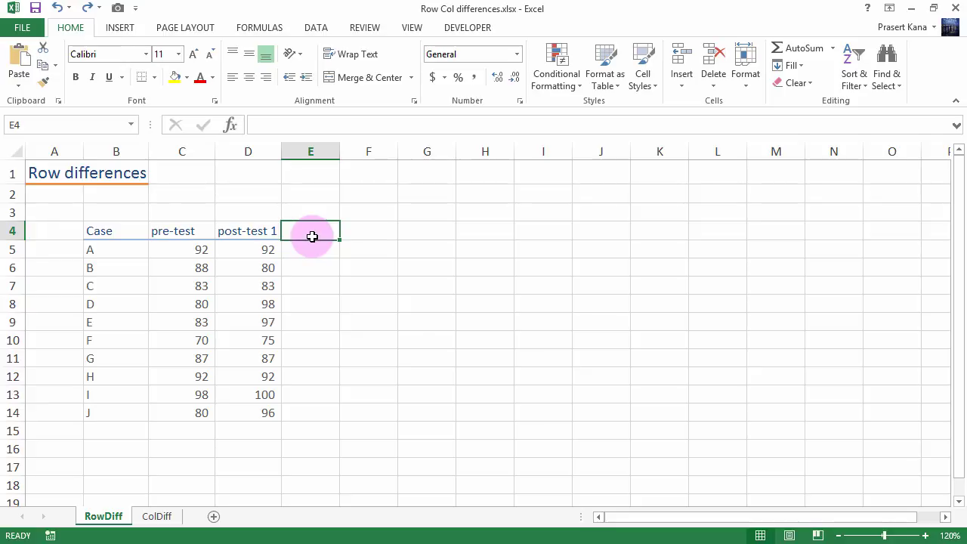
Select D4:F14 and fill the post-test 1 heading and scores right into columns E and F.
{"action": "key", "text": "Return"}
{"action": "key", "text": "Left"}
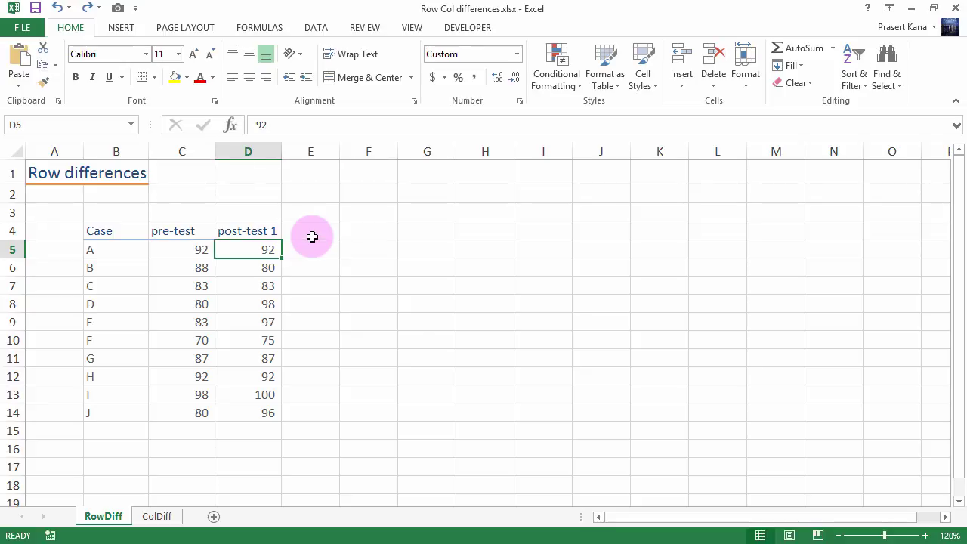
{"action": "key", "text": "Left"}
{"action": "key", "text": "Right"}
{"action": "key", "text": "Right"}
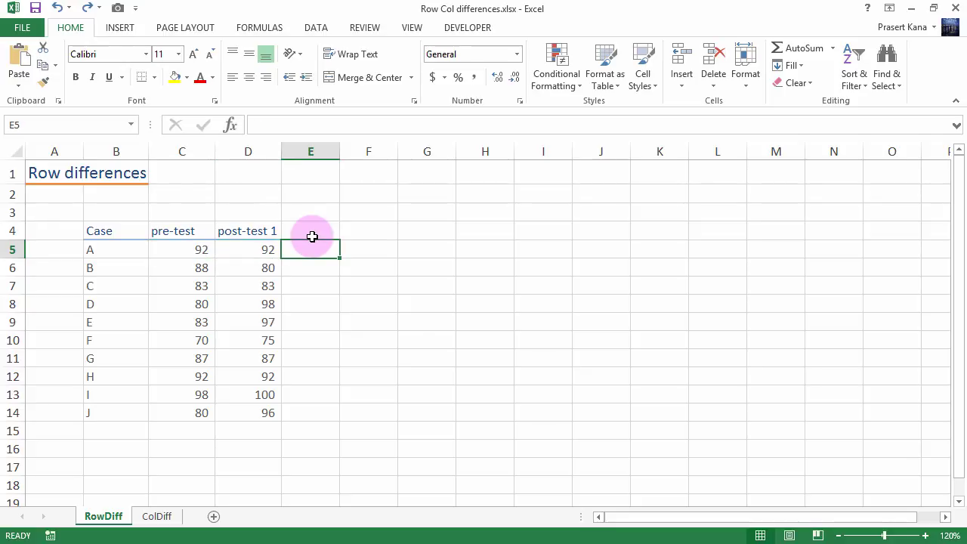
{"action": "key", "text": "Left"}
{"action": "key", "text": "Left"}
{"action": "key", "text": "shift+Down"}
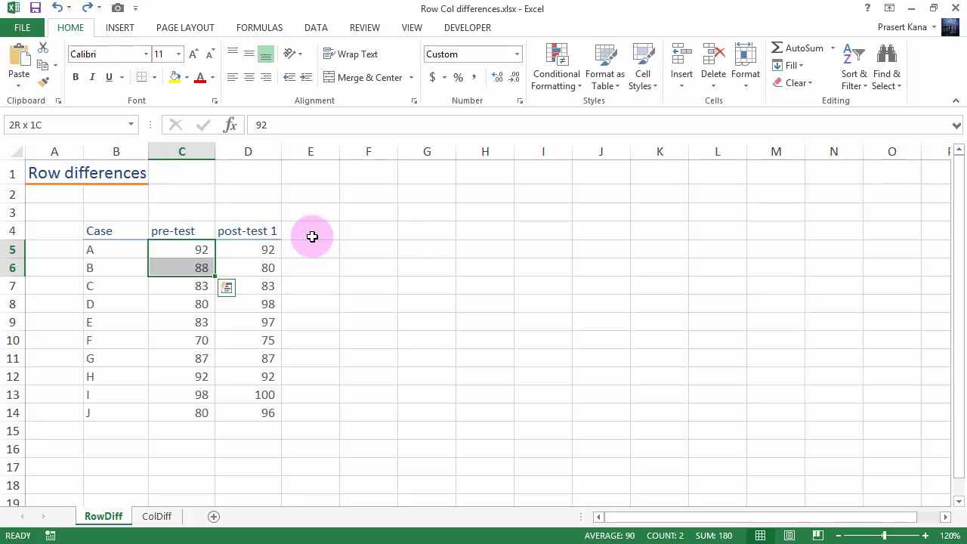
{"action": "key", "text": "shift+Down"}
{"action": "key", "text": "shift+Down"}
{"action": "key", "text": "shift+Down"}
{"action": "key", "text": "shift+Down"}
{"action": "key", "text": "Up"}
{"action": "key", "text": "Right"}
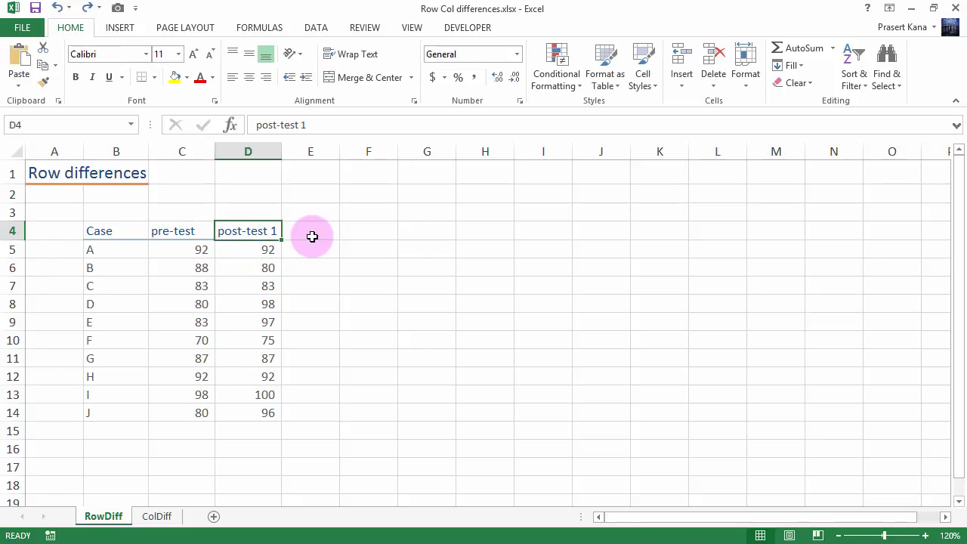
{"action": "key", "text": "shift+Down"}
{"action": "key", "text": "shift+Down"}
{"action": "key", "text": "shift+Down"}
{"action": "key", "text": "shift+Down"}
{"action": "key", "text": "shift+Down"}
{"action": "key", "text": "shift+Down"}
{"action": "key", "text": "shift+Down"}
{"action": "key", "text": "shift+Down"}
{"action": "key", "text": "shift+Down"}
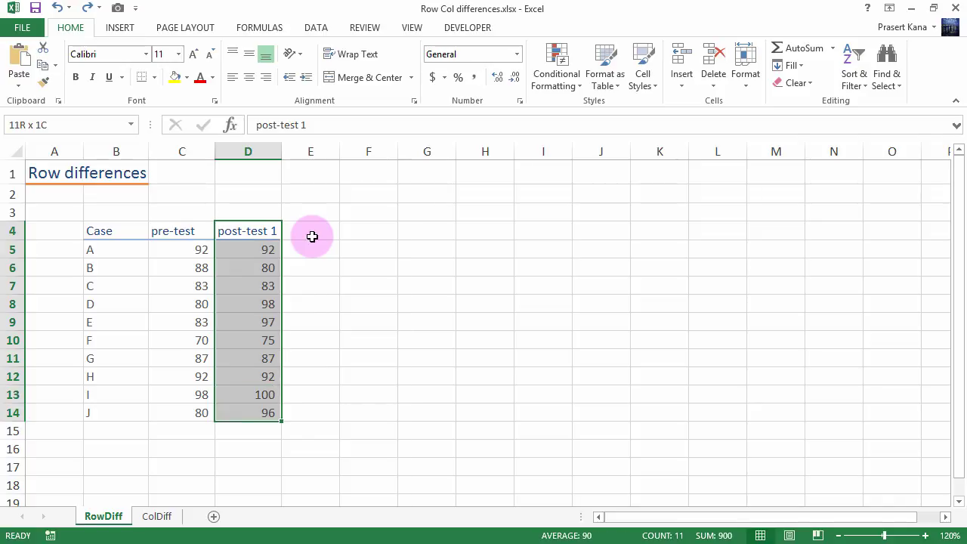
{"action": "key", "text": "shift+Right"}
{"action": "key", "text": "shift+Right"}
{"action": "key", "text": "ctrl+r"}
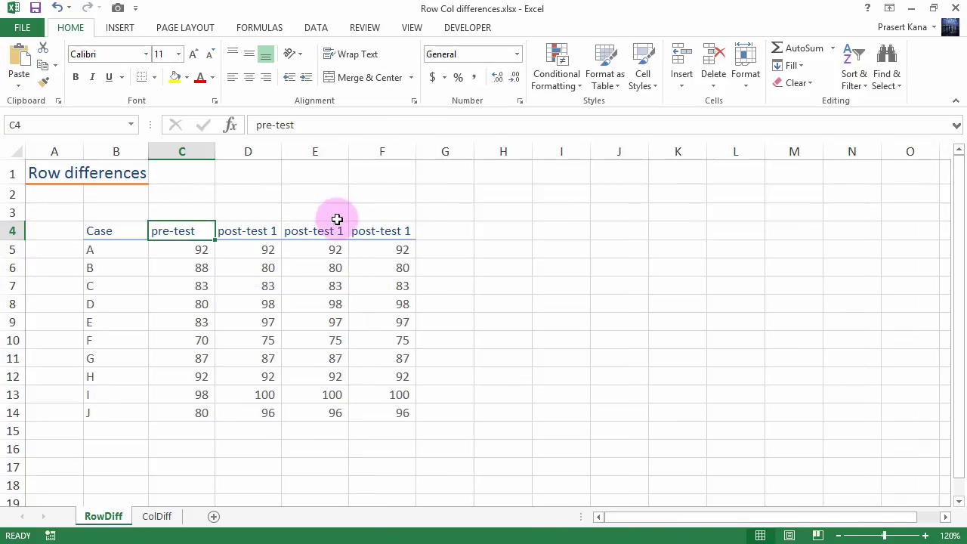
Rename the column E and F headings to post-test 2 and post-test 3.
{"action": "double_click", "coordinate": [334, 231]}
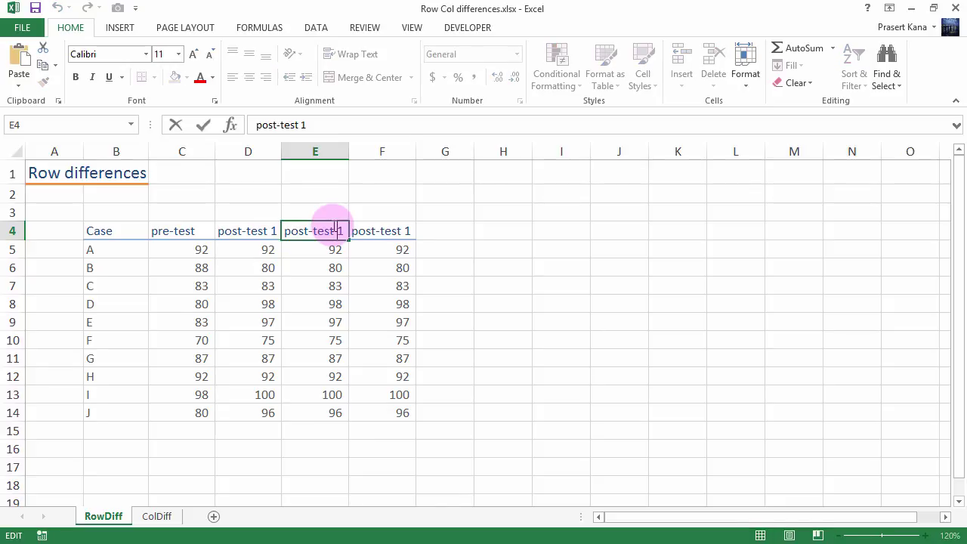
{"action": "type", "text": "2"}
{"action": "key", "text": "Return"}
{"action": "key", "text": "Up"}
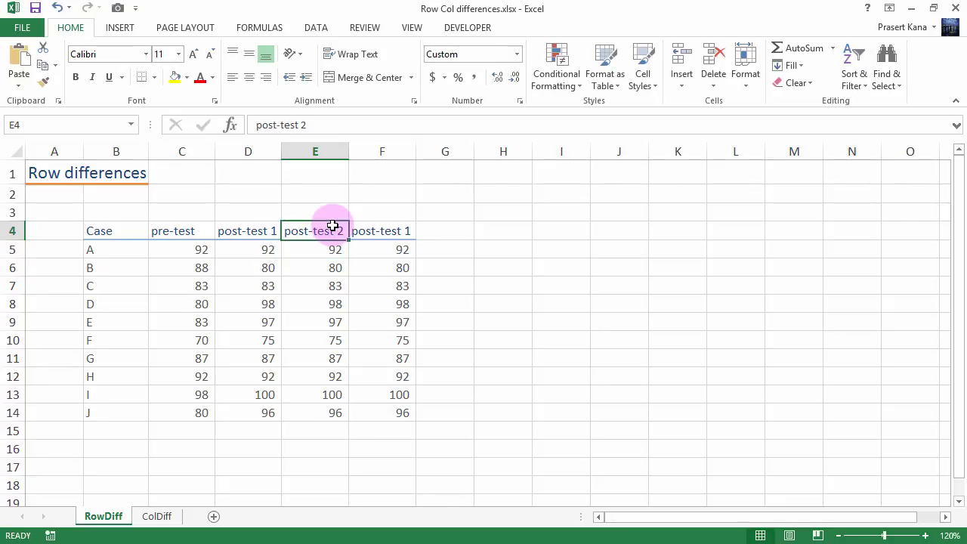
{"action": "key", "text": "Right"}
{"action": "key", "text": "F2"}
{"action": "key", "text": "Return"}
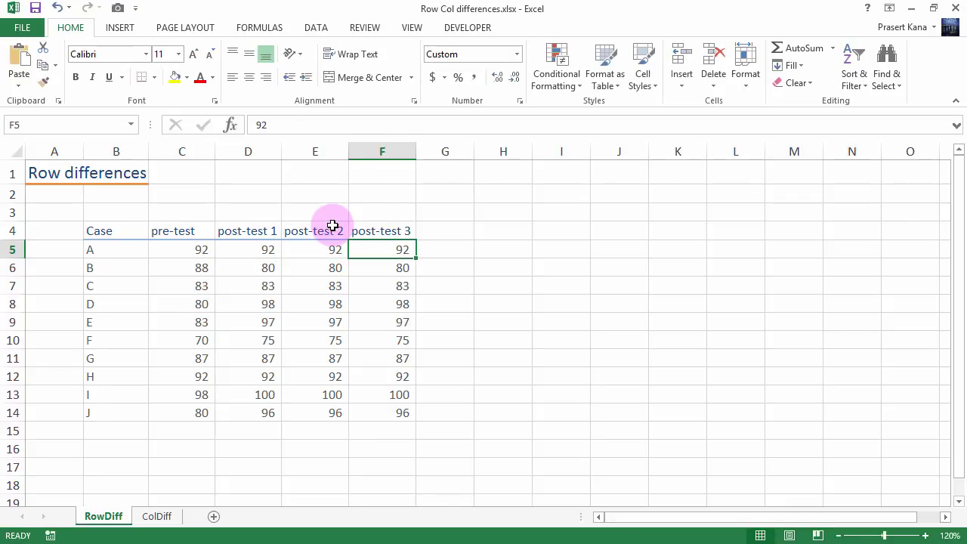
{"action": "key", "text": "Left"}
{"action": "key", "text": "Left"}
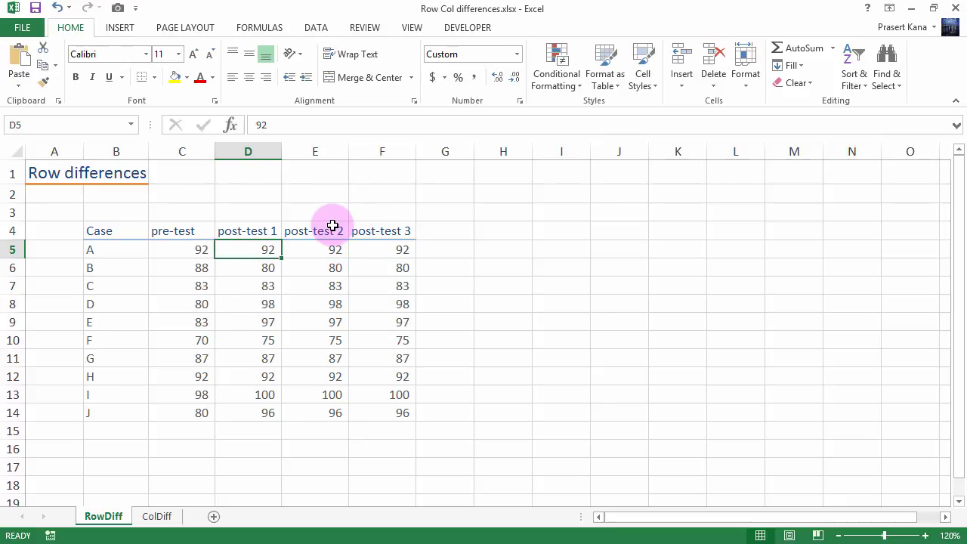
Enter new scores 88 and 78 in the post-test 2 and post-test 3 columns.
{"action": "key", "text": "Right"}
{"action": "type", "text": "8"}
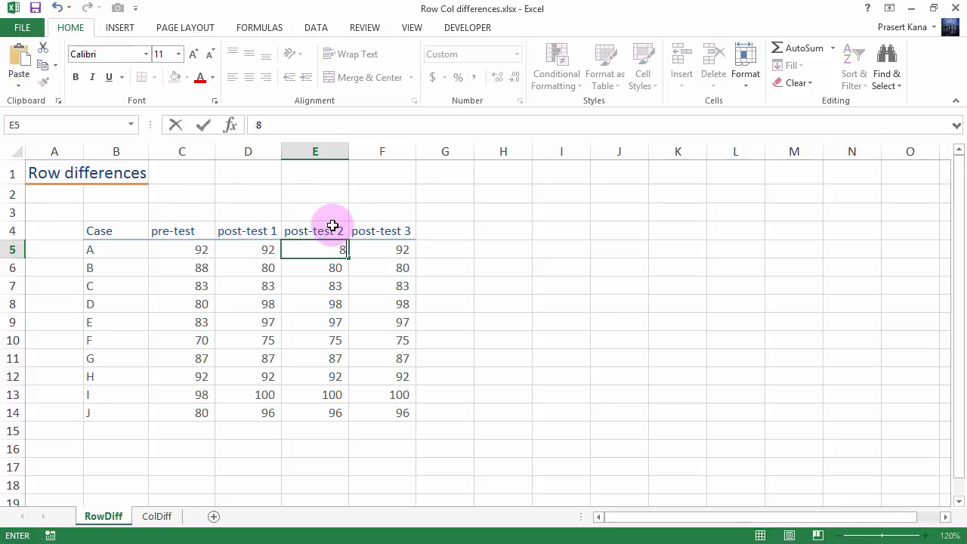
{"action": "type", "text": "8"}
{"action": "key", "text": "Return"}
{"action": "key", "text": "Up"}
{"action": "key", "text": "Right"}
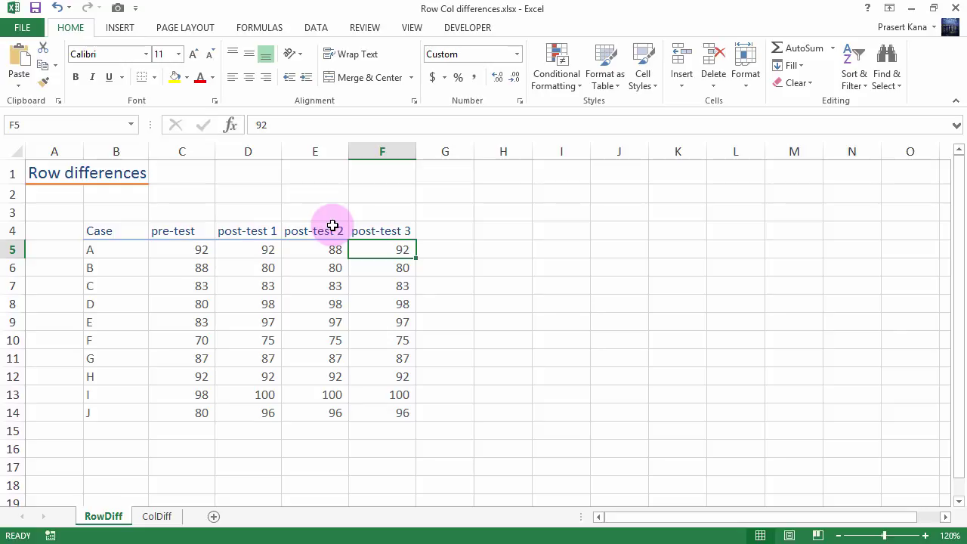
{"action": "key", "text": "Down"}
{"action": "type", "text": "78"}
{"action": "key", "text": "Return"}
Enter further changed scores (9977, 70, 94, 99 80), then select C5:F14.
{"action": "type", "text": "9977"}
{"action": "key", "text": "Return"}
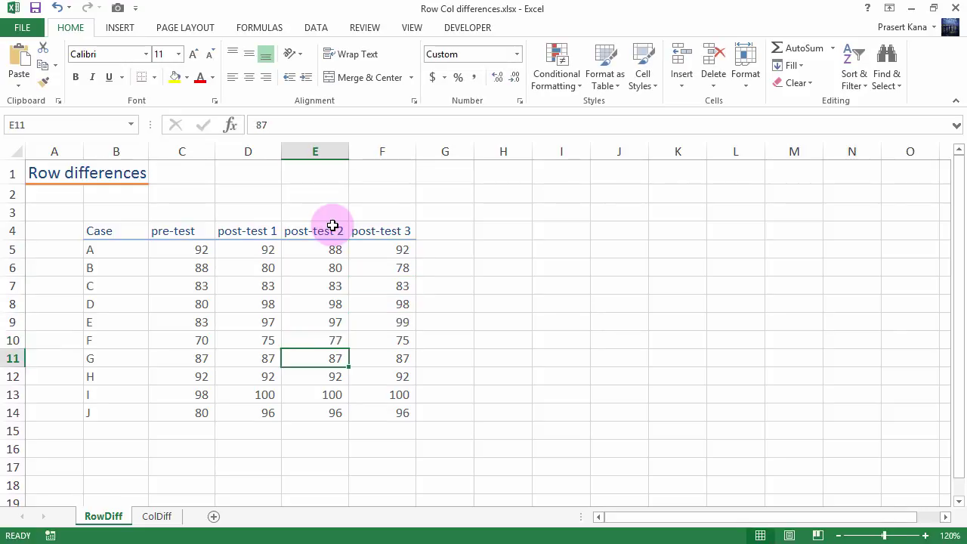
{"action": "key", "text": "Right"}
{"action": "key", "text": "Up"}
{"action": "type", "text": "70"}
{"action": "key", "text": "Down"}
{"action": "type", "text": "94"}
{"action": "key", "text": "Left"}
{"action": "type", "text": "99 80"}
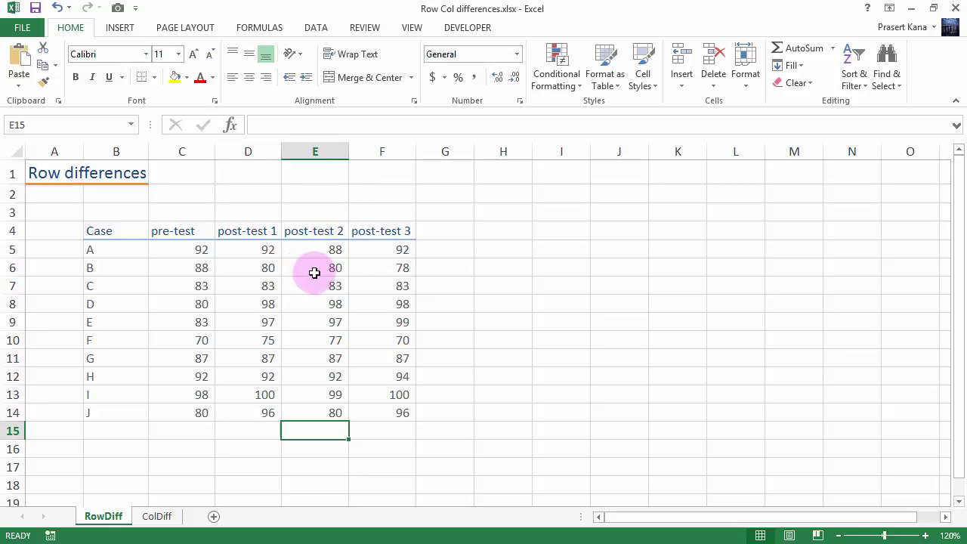
{"action": "left_click", "coordinate": [194, 255]}
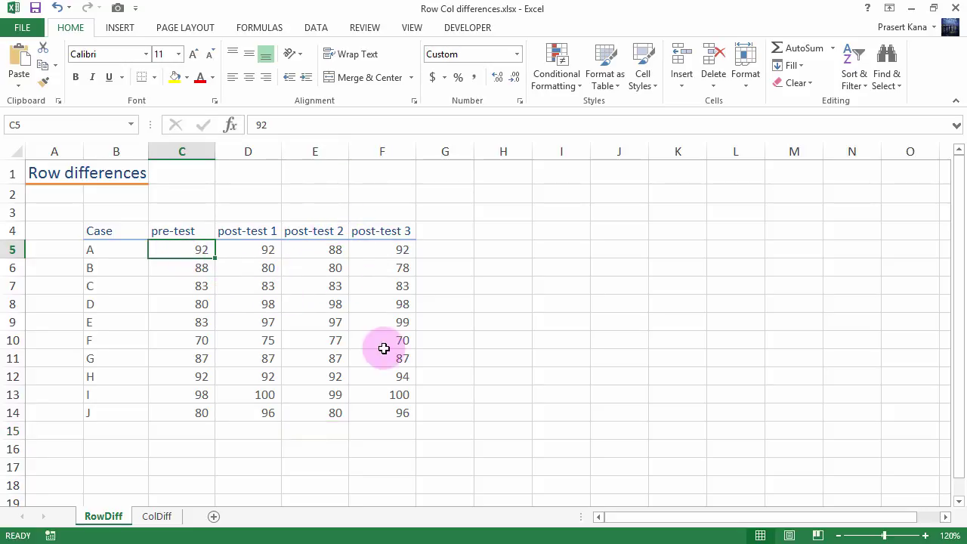
{"action": "left_click", "coordinate": [391, 414], "text": "shift"}
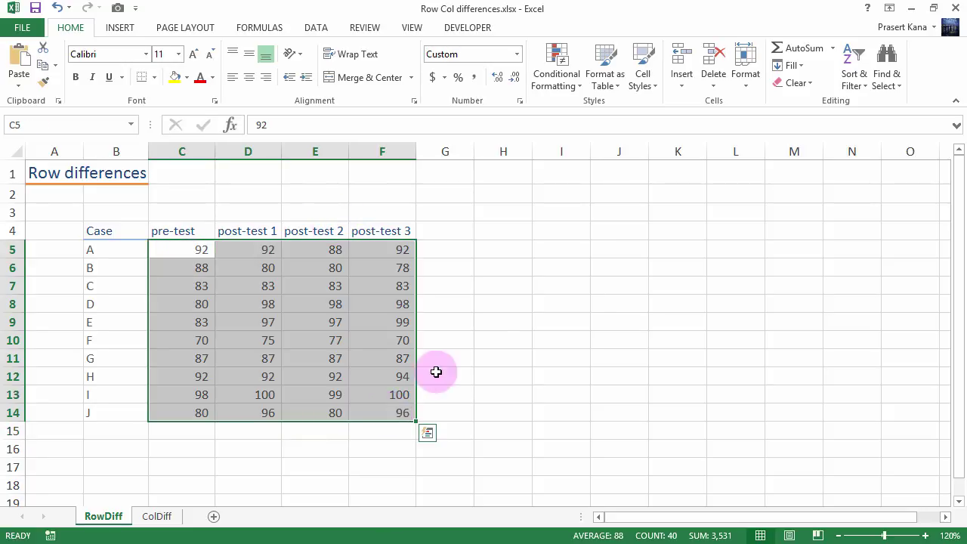
Select Row differences in C5:F14 and fill the 18 differing post-test scores yellow.
{"action": "key", "text": "F5"}
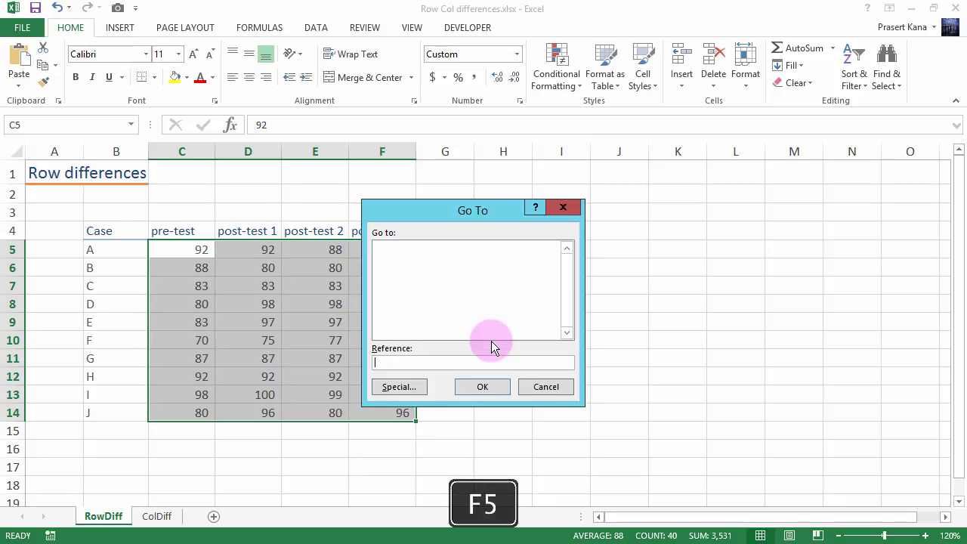
{"action": "left_click", "coordinate": [412, 389]}
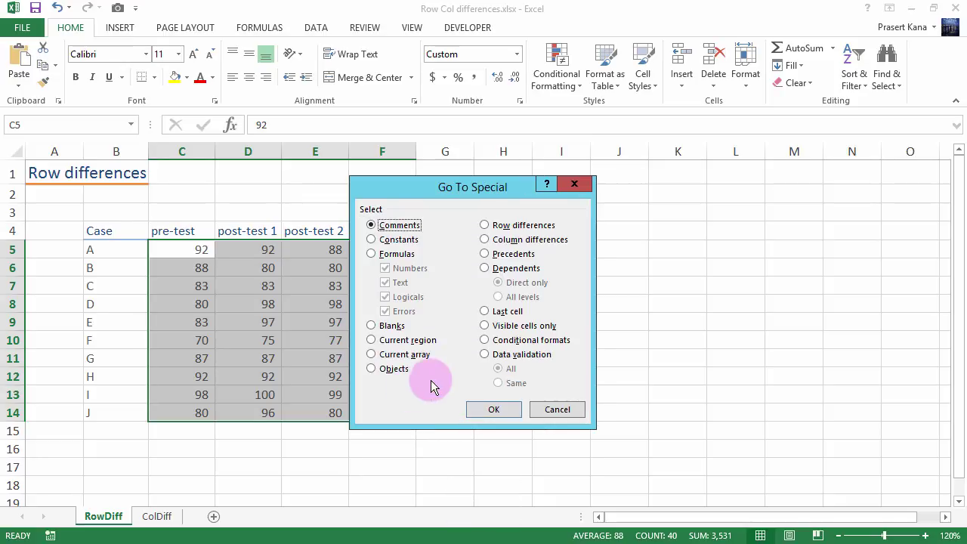
{"action": "left_click_drag", "start_coordinate": [463, 196], "coordinate": [580, 173]}
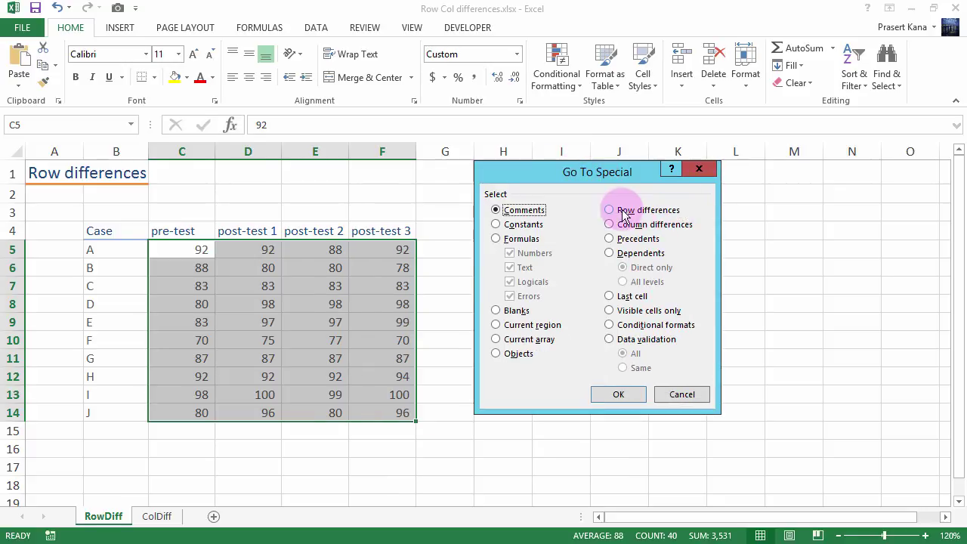
{"action": "left_click", "coordinate": [619, 393]}
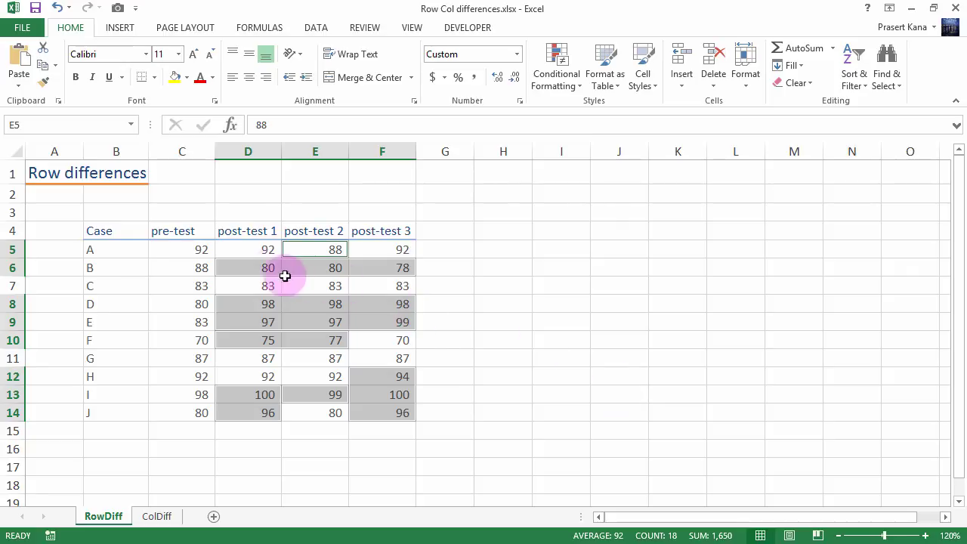
{"action": "left_click", "coordinate": [176, 79]}
{"action": "left_click", "coordinate": [443, 250]}
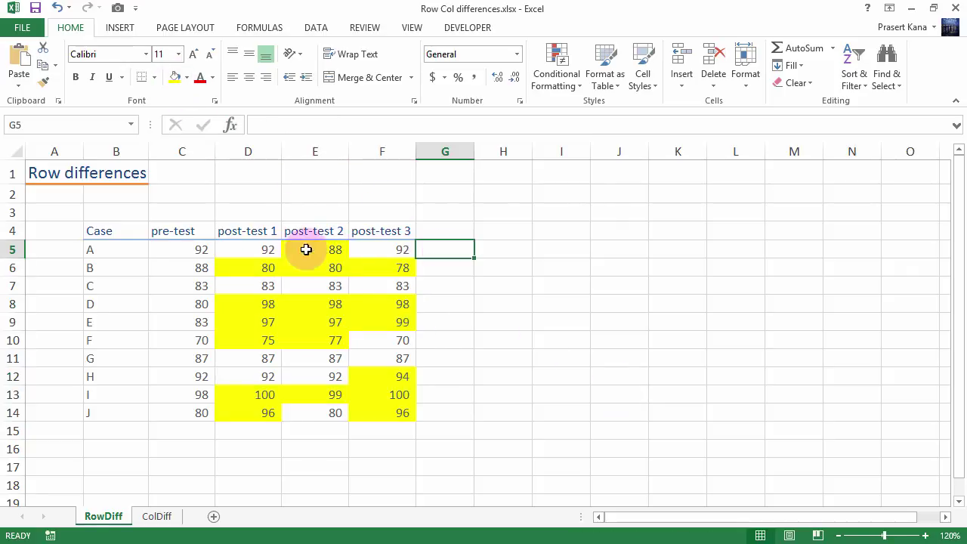
{"action": "left_click", "coordinate": [313, 250]}
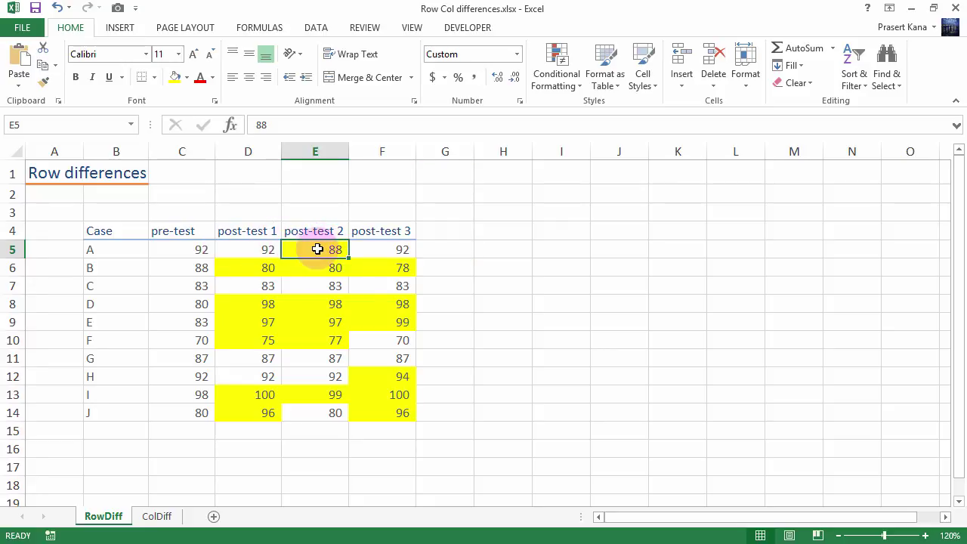
{"action": "left_click", "coordinate": [195, 248]}
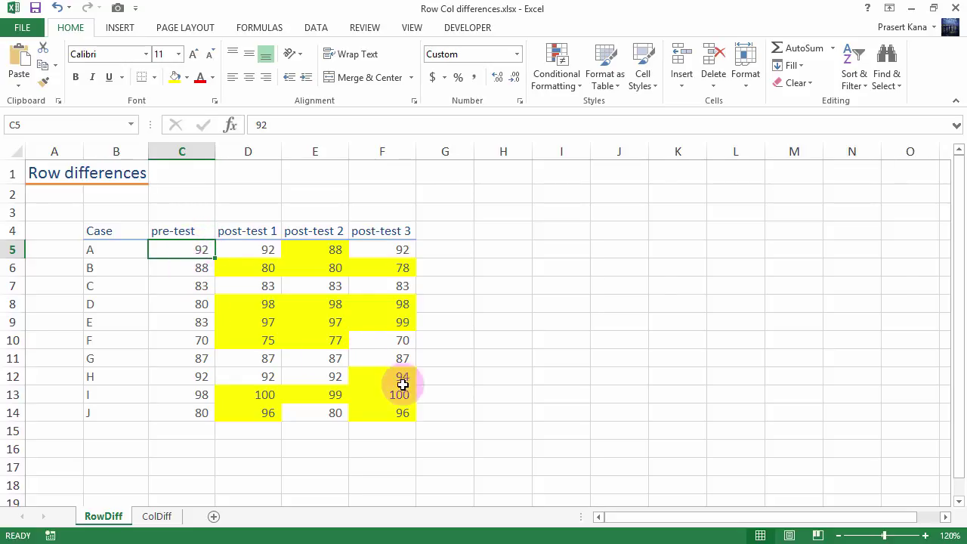
{"action": "left_click", "coordinate": [396, 413], "text": "shift"}
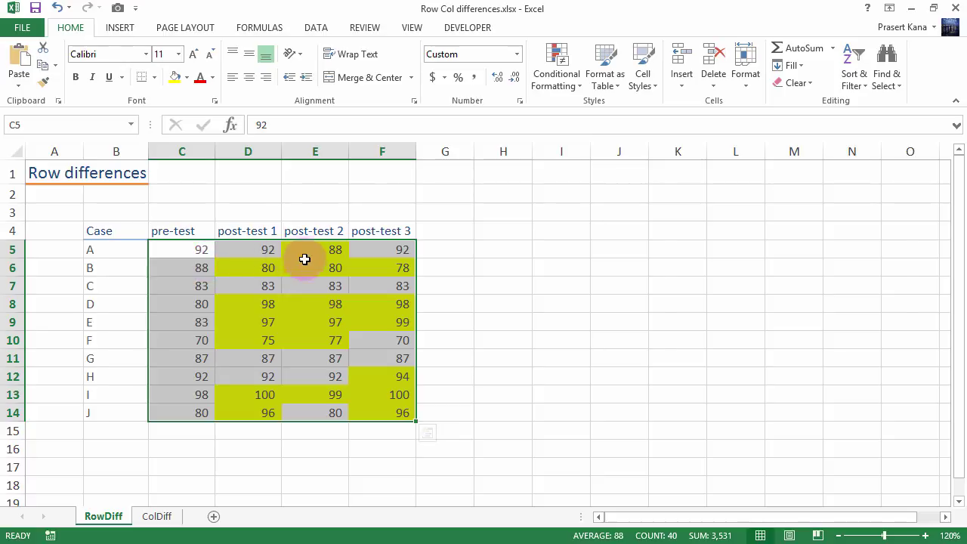
{"action": "left_click", "coordinate": [299, 319]}
{"action": "left_click", "coordinate": [259, 299]}
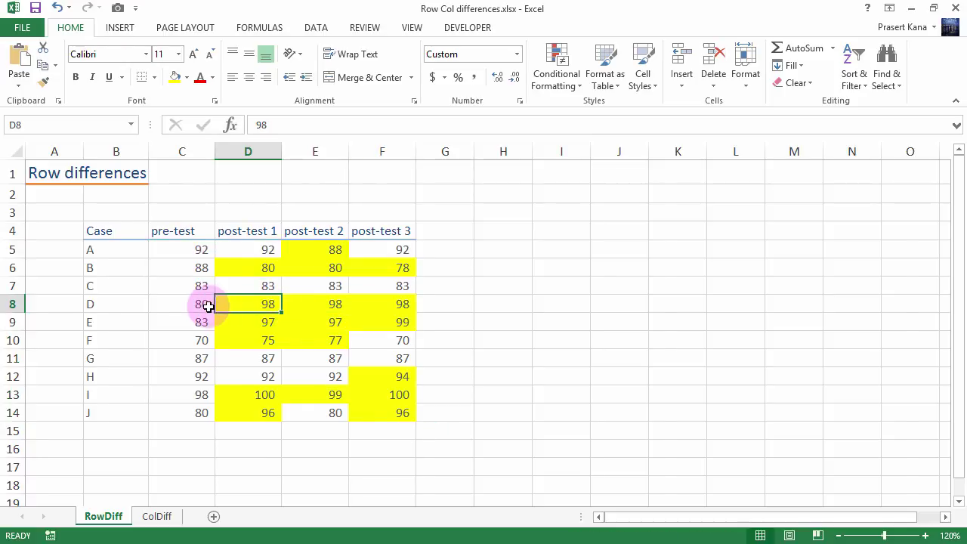
{"action": "left_click_drag", "start_coordinate": [324, 303], "coordinate": [377, 304]}
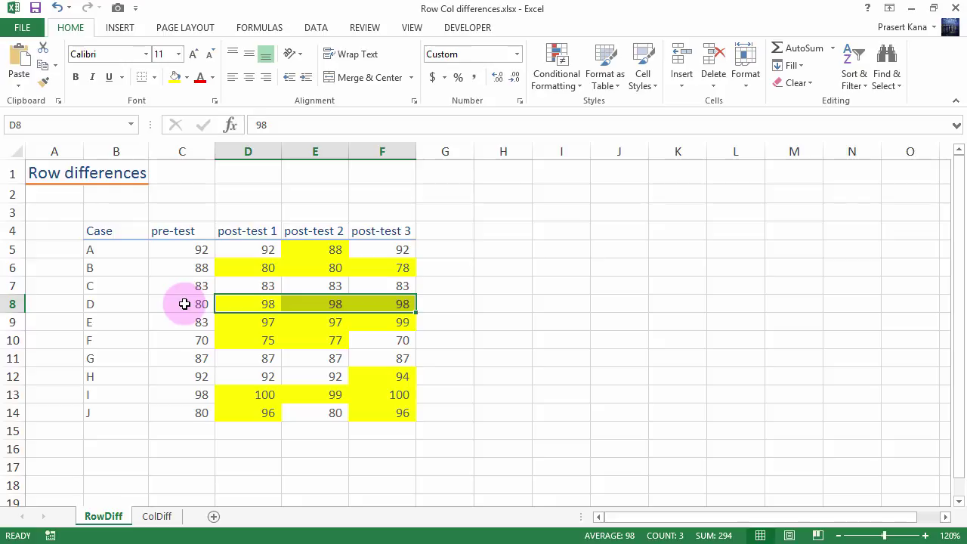
{"action": "left_click", "coordinate": [317, 359]}
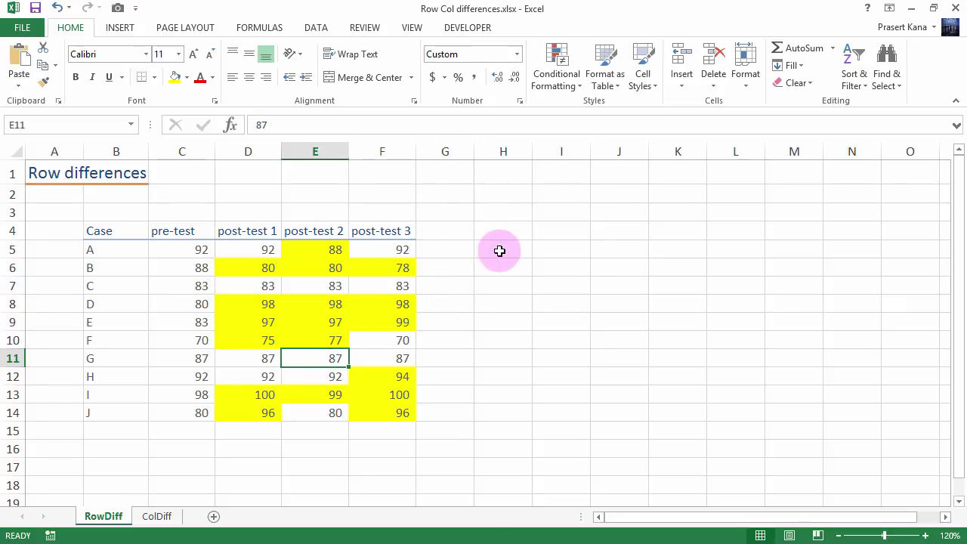
{"action": "left_click", "coordinate": [187, 232]}
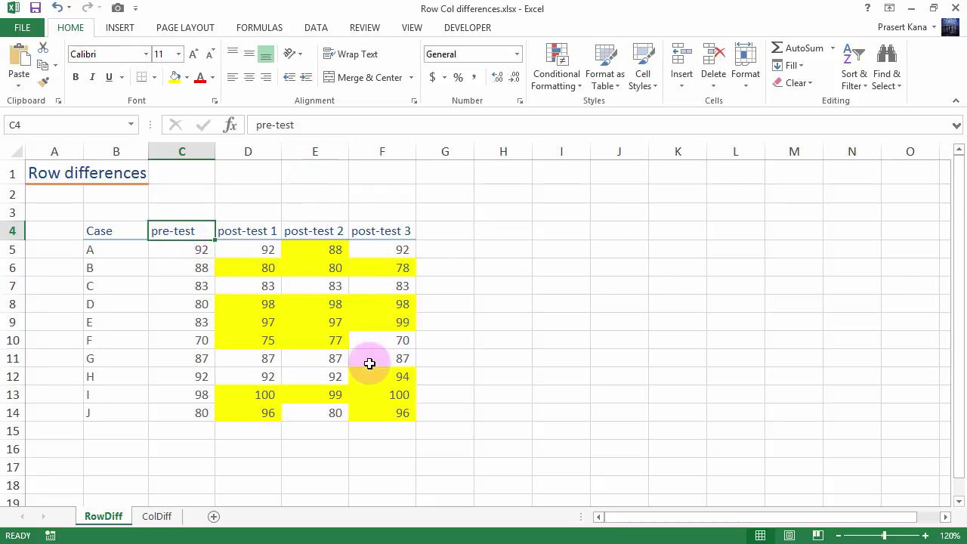
Copy the pre-test through post-test 2 columns and paste them starting at I4.
{"action": "left_click", "coordinate": [324, 408], "text": "shift"}
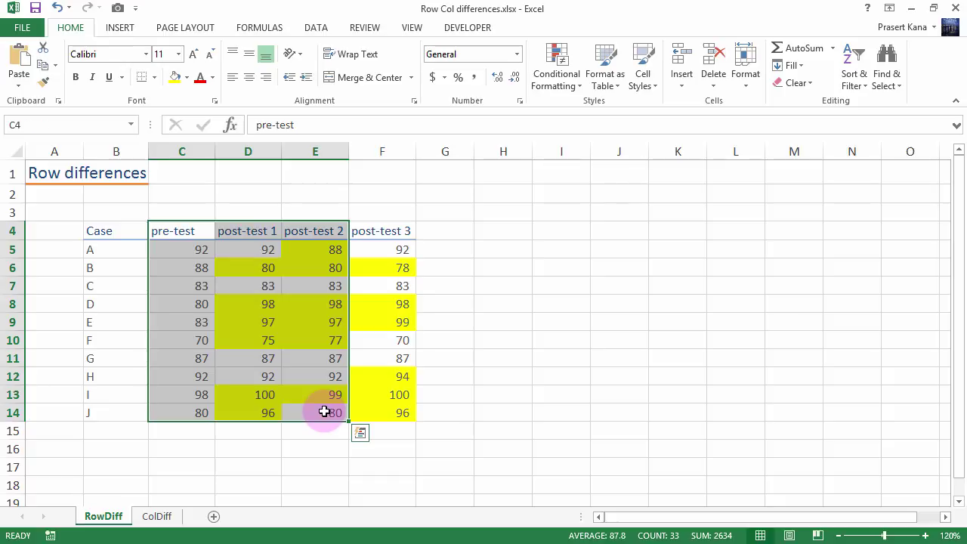
{"action": "key", "text": "ctrl+c"}
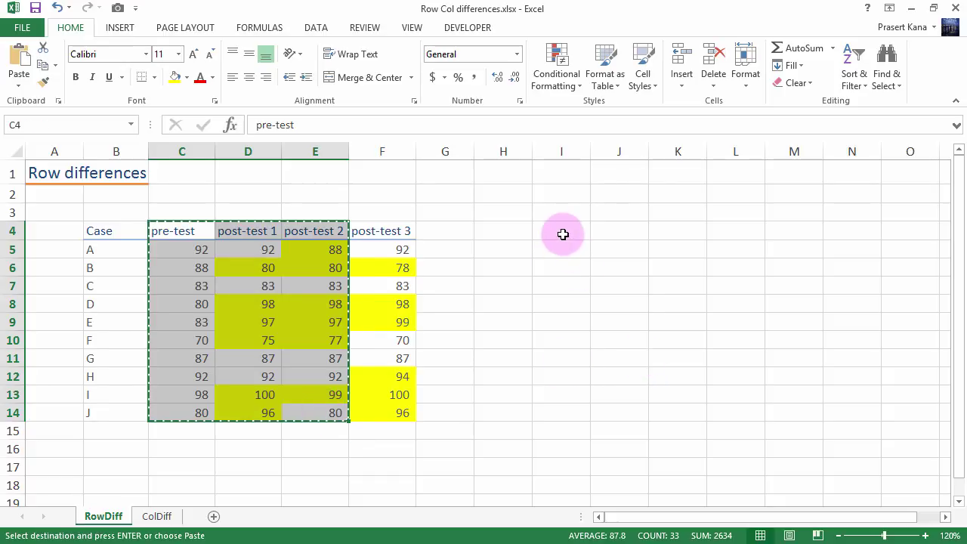
{"action": "left_click", "coordinate": [563, 234]}
{"action": "key", "text": "Return"}
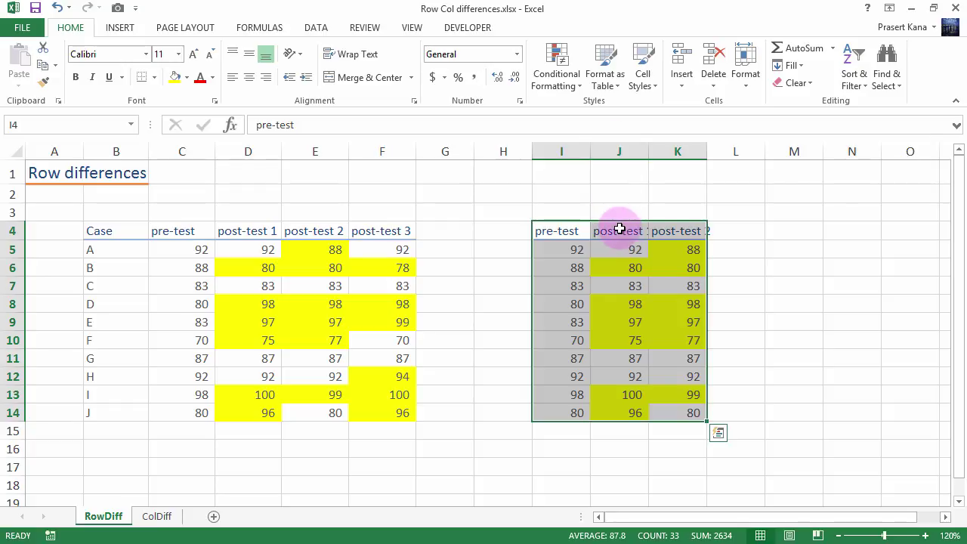
Clear column J's contents and remove the yellow fill from columns J and K.
{"action": "left_click_drag", "start_coordinate": [618, 229], "coordinate": [628, 412]}
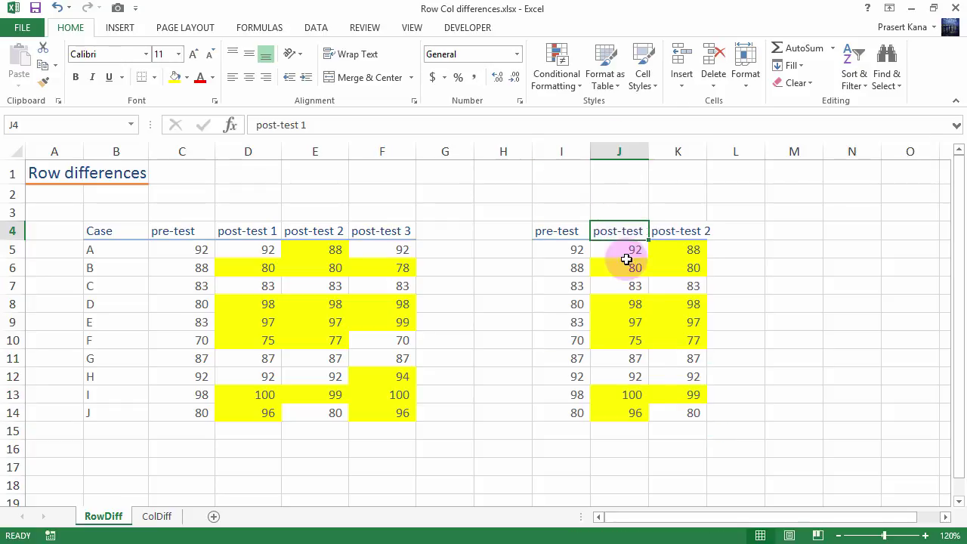
{"action": "right_click", "coordinate": [631, 421]}
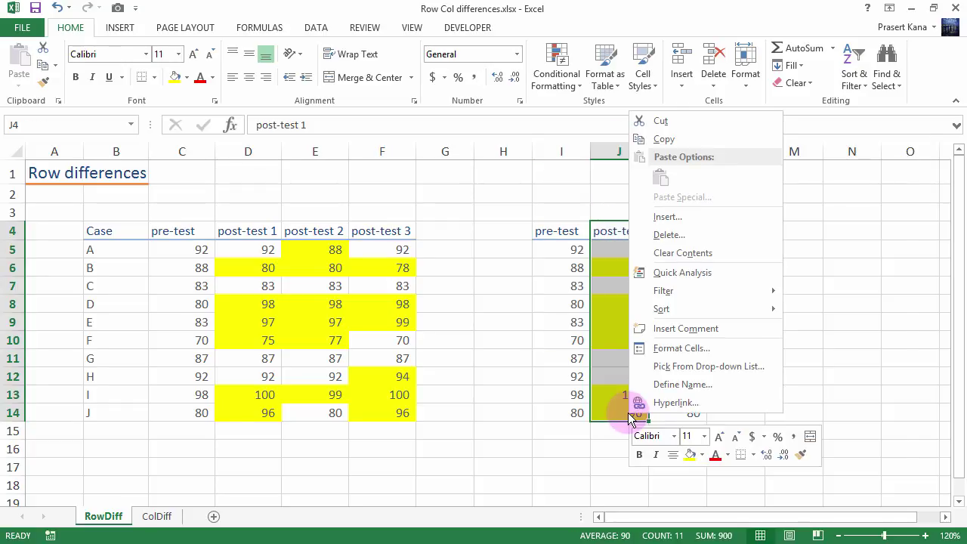
{"action": "left_click", "coordinate": [669, 253]}
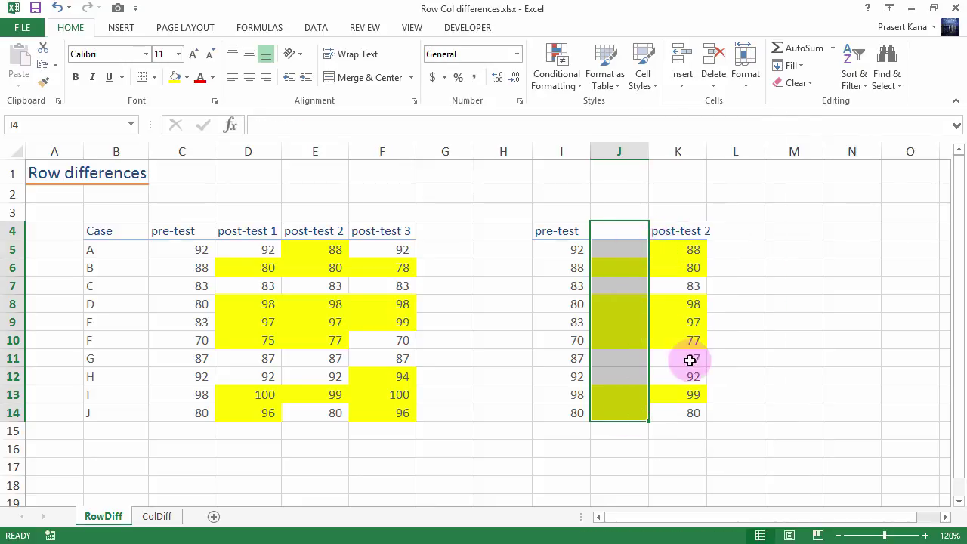
{"action": "left_click", "coordinate": [682, 413], "text": "shift"}
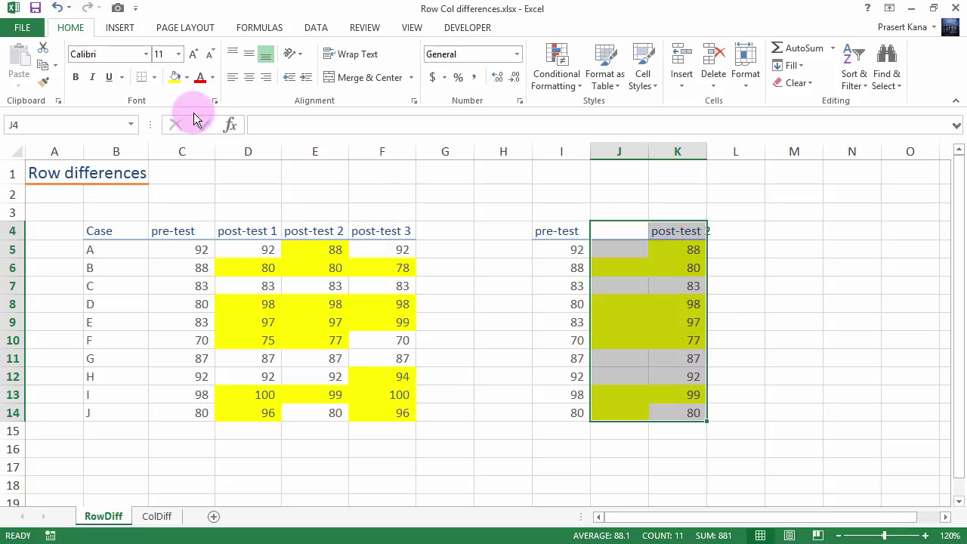
{"action": "left_click", "coordinate": [187, 77]}
{"action": "left_click", "coordinate": [214, 240]}
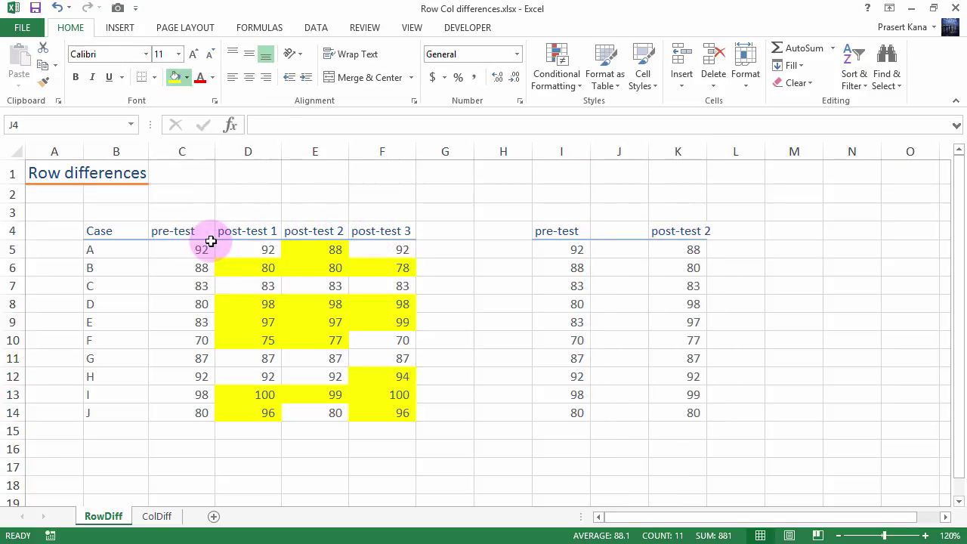
{"action": "left_click", "coordinate": [640, 283]}
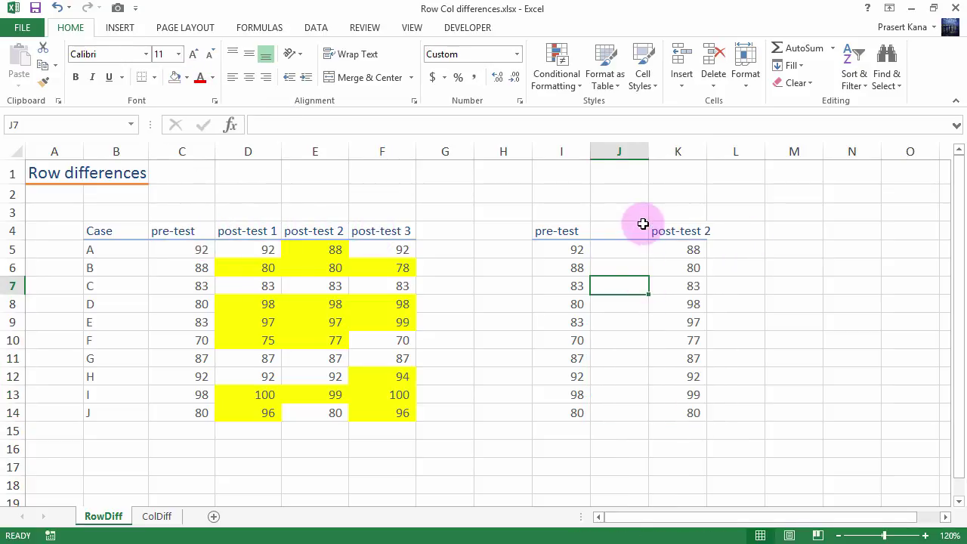
Select I5:I14 together with the post-test 2 values in K5:K14.
{"action": "left_click", "coordinate": [566, 255]}
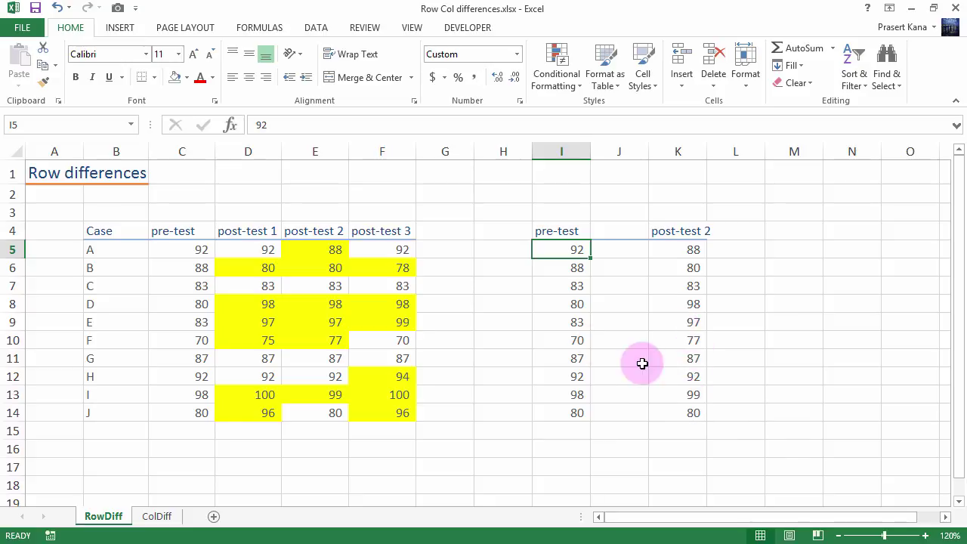
{"action": "left_click", "coordinate": [575, 411], "text": "shift"}
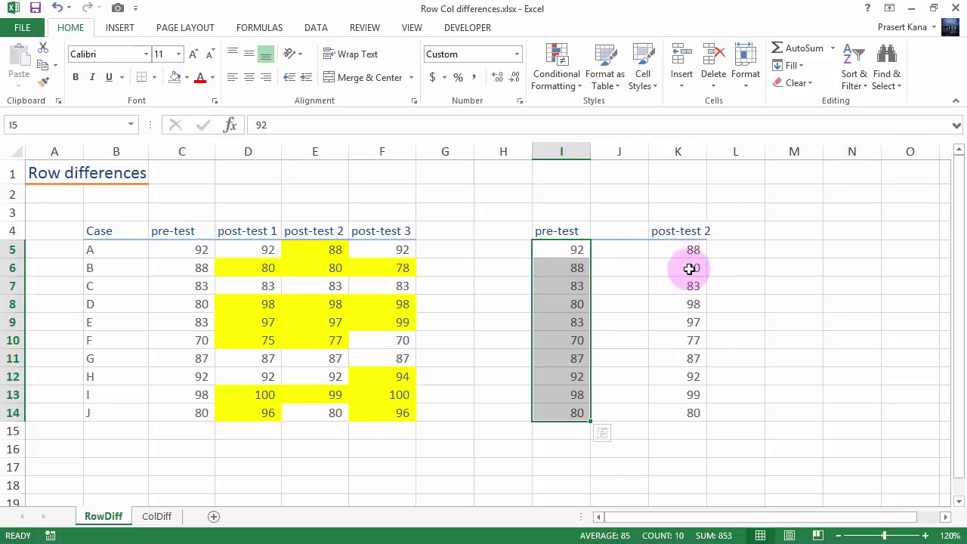
{"action": "left_click_drag", "start_coordinate": [676, 248], "coordinate": [693, 406], "text": "ctrl"}
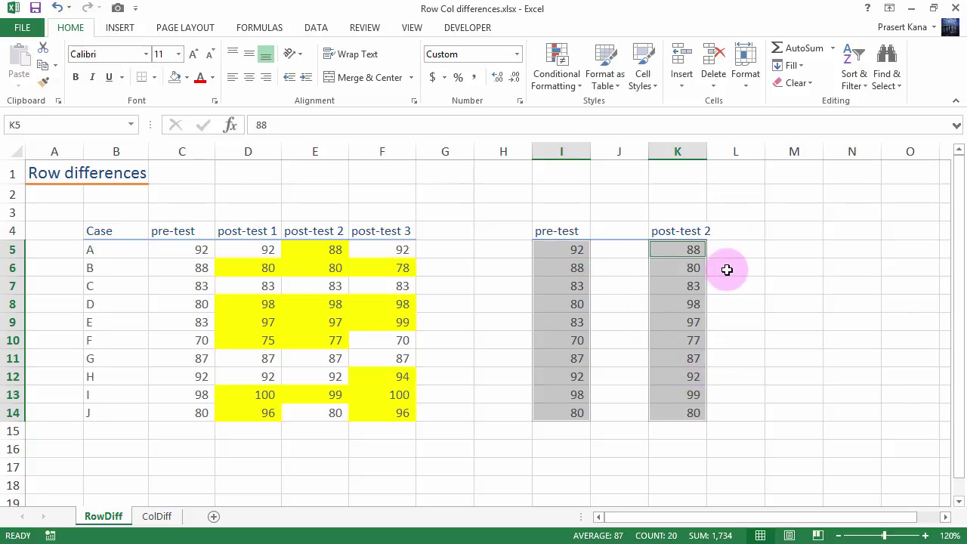
Select Row differences and fill pre-test cells for cases A, B, D, E, F, I yellow.
{"action": "key", "text": "F5"}
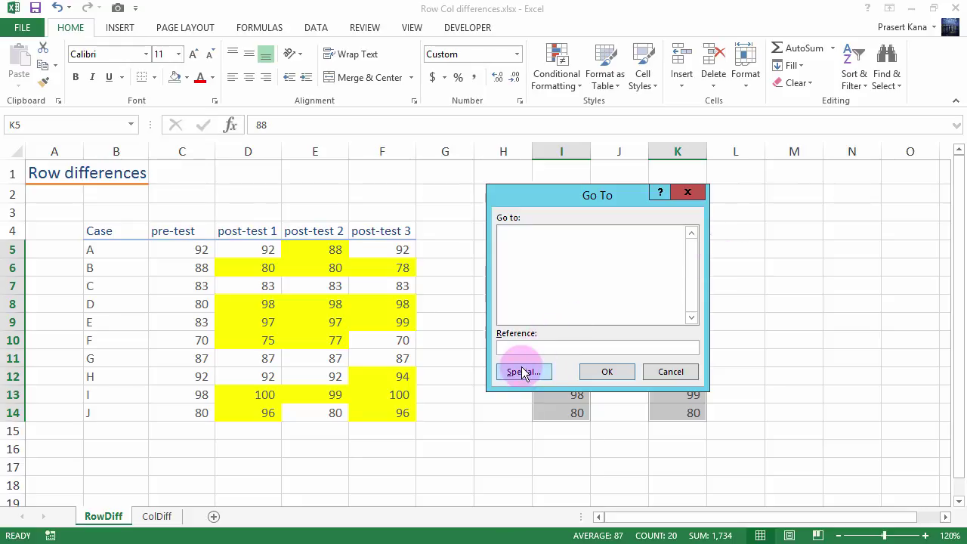
{"action": "left_click", "coordinate": [524, 372]}
{"action": "left_click_drag", "start_coordinate": [545, 174], "coordinate": [280, 203]}
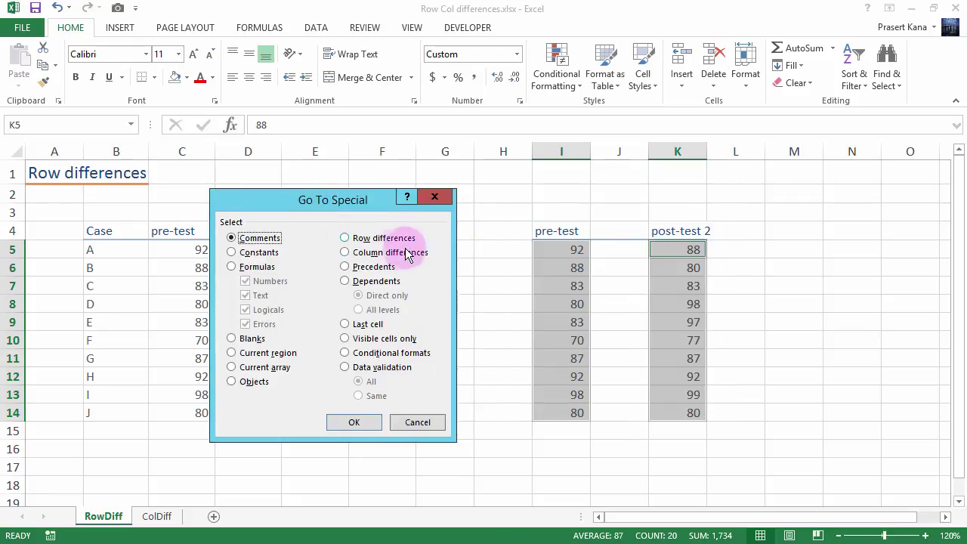
{"action": "left_click", "coordinate": [347, 239]}
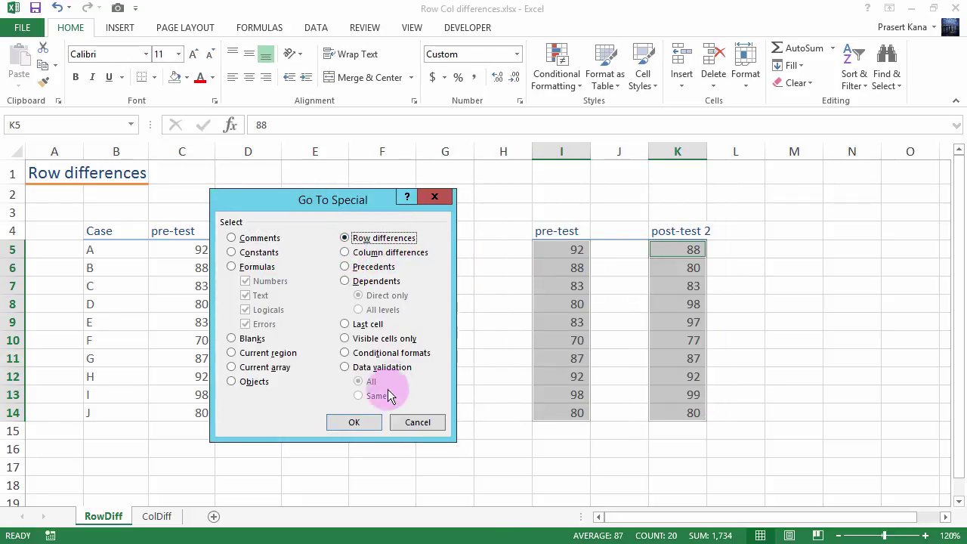
{"action": "left_click", "coordinate": [356, 422]}
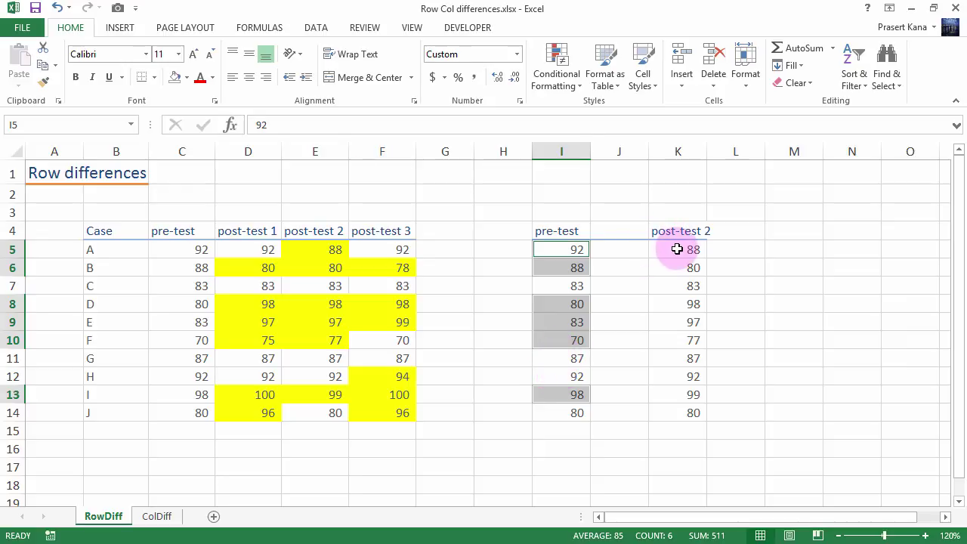
{"action": "left_click", "coordinate": [185, 79]}
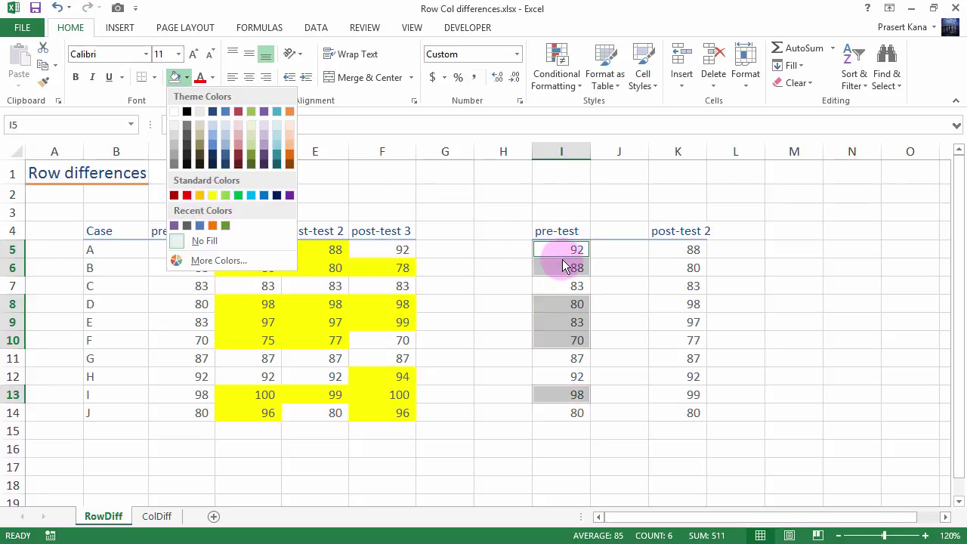
{"action": "left_click", "coordinate": [211, 196]}
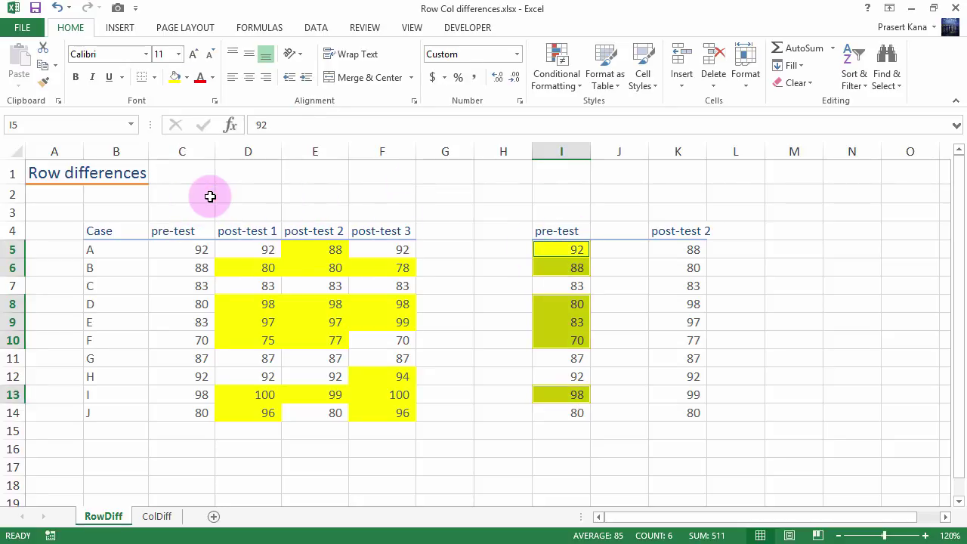
{"action": "left_click", "coordinate": [508, 302]}
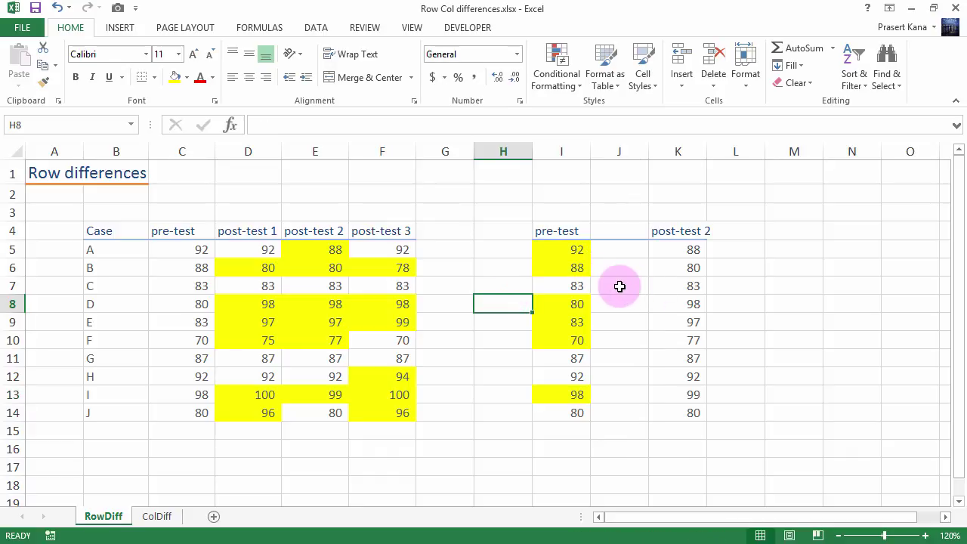
Open the ColDiff sheet and select the score block C5:L6.
{"action": "left_click", "coordinate": [155, 519]}
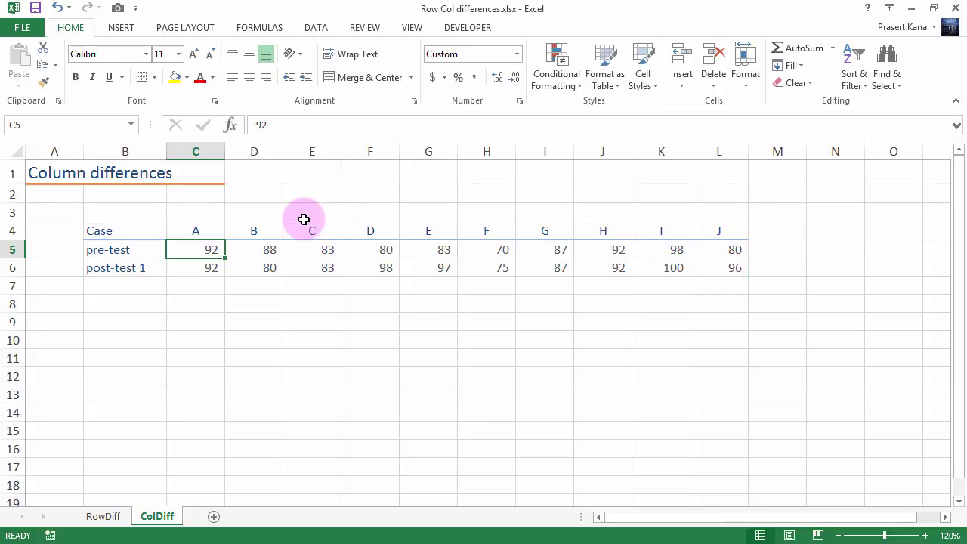
{"action": "left_click", "coordinate": [202, 268]}
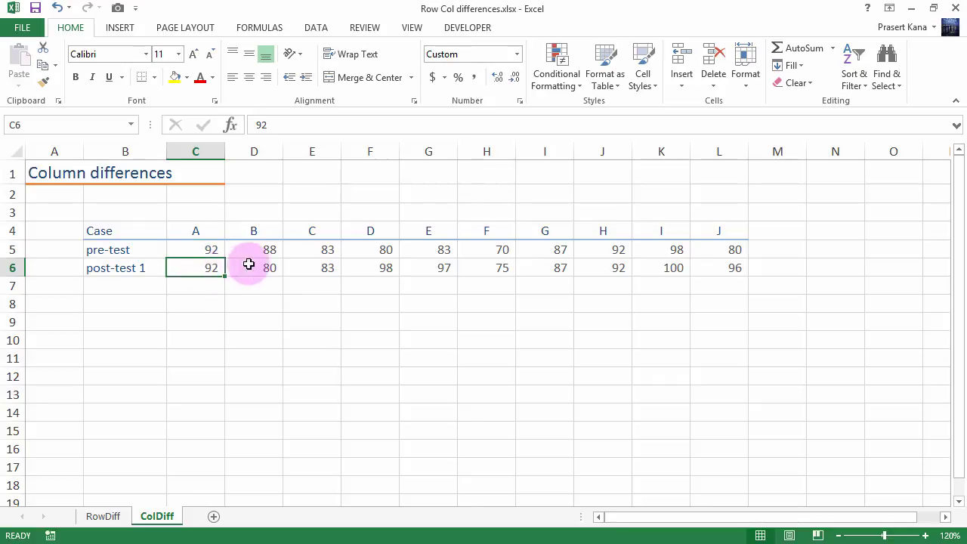
{"action": "left_click", "coordinate": [209, 250]}
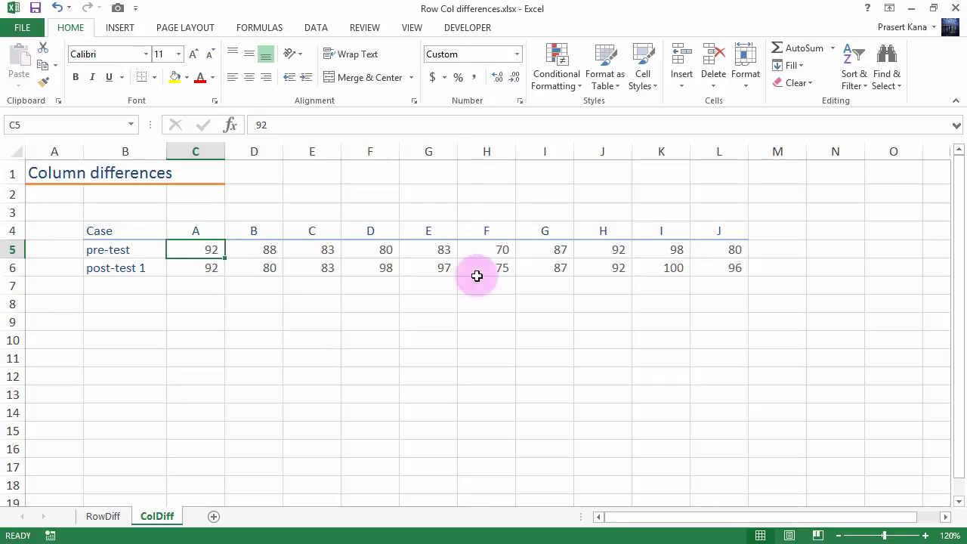
{"action": "left_click", "coordinate": [719, 266], "text": "shift"}
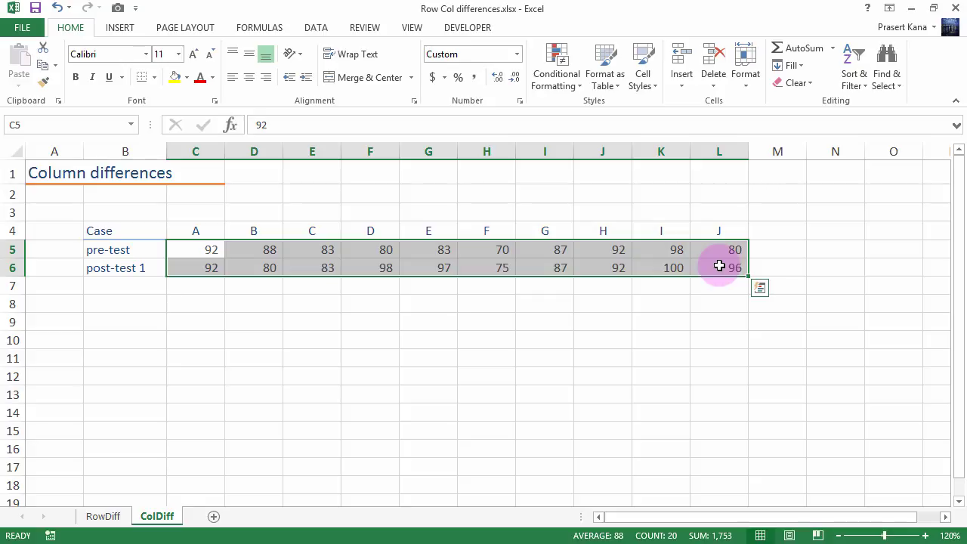
Select Column differences and fill post-test 1 scores for cases B, D, E, F, I, J yellow.
{"action": "key", "text": "ctrl+g"}
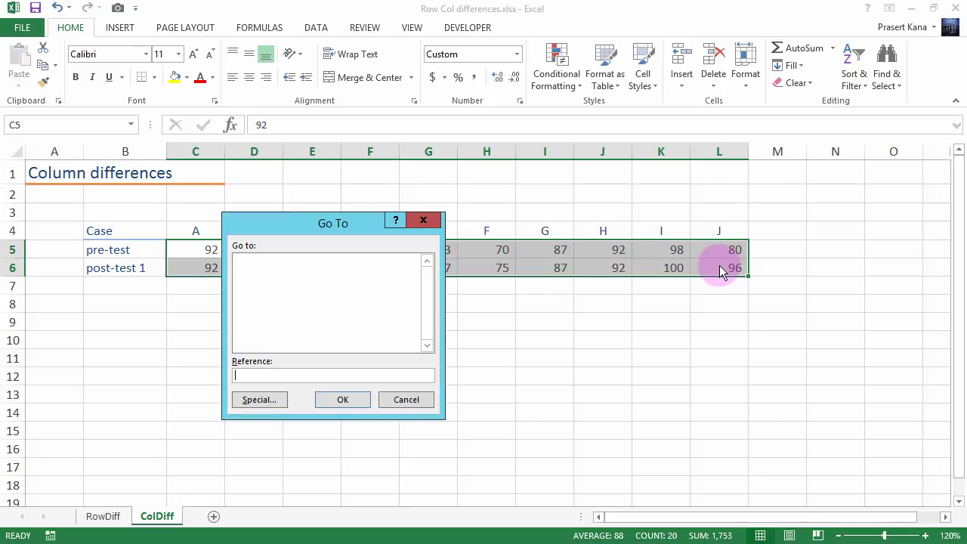
{"action": "left_click", "coordinate": [259, 397]}
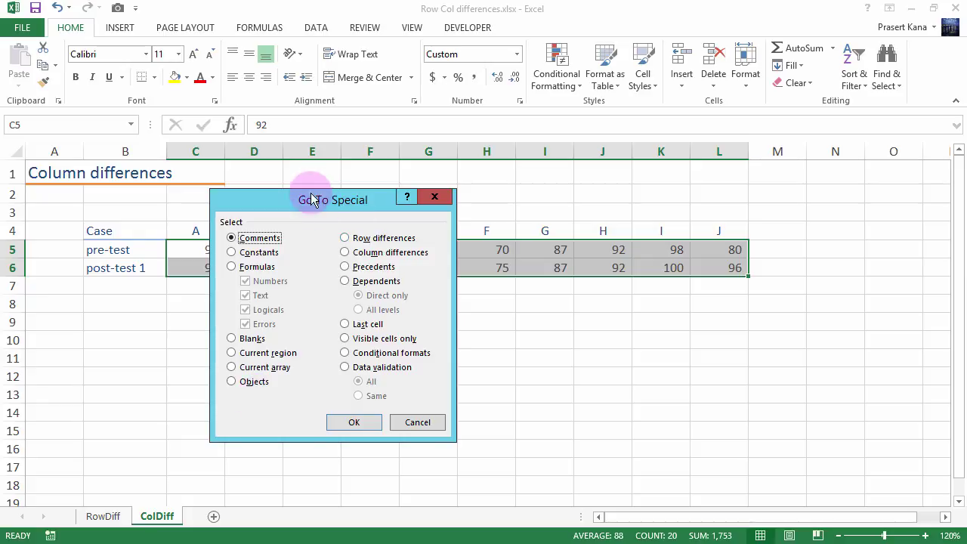
{"action": "left_click", "coordinate": [344, 254]}
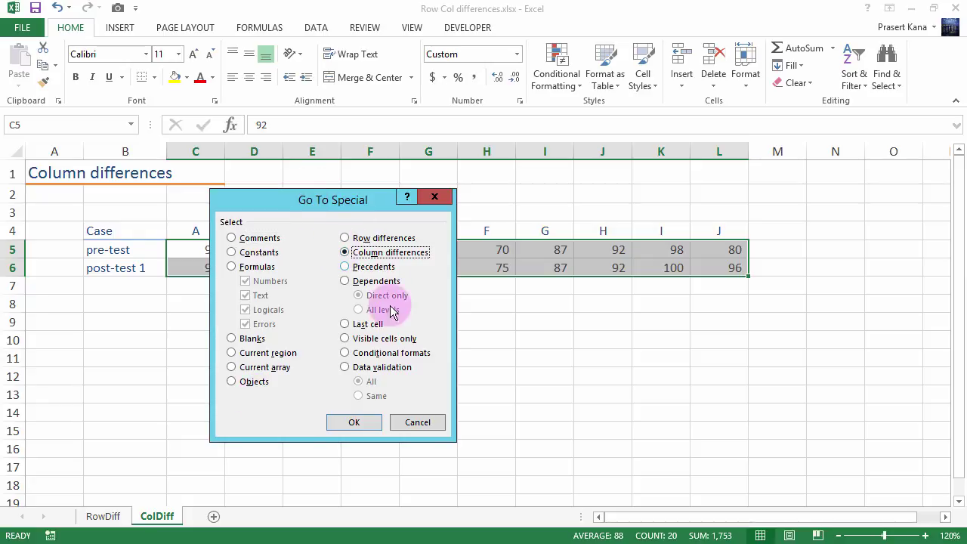
{"action": "left_click", "coordinate": [355, 423]}
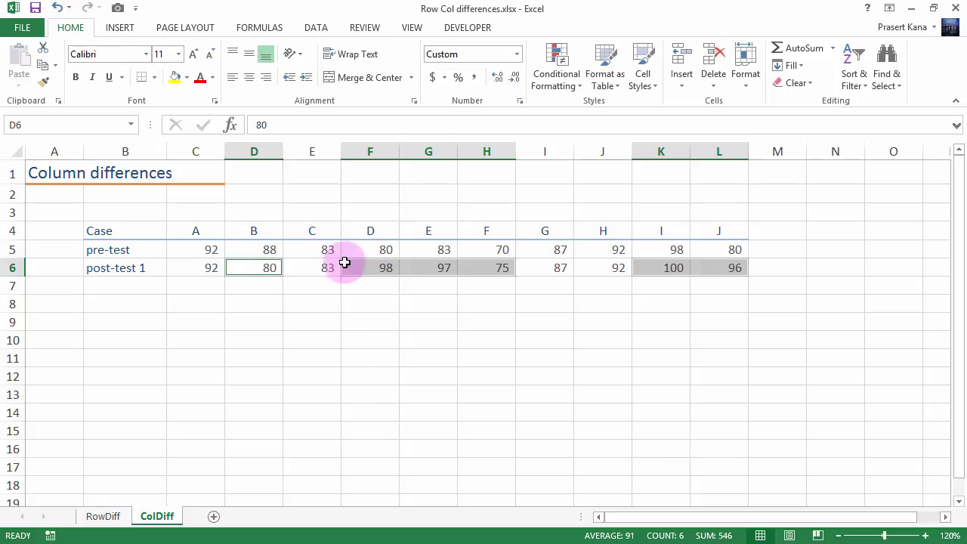
{"action": "left_click", "coordinate": [176, 77]}
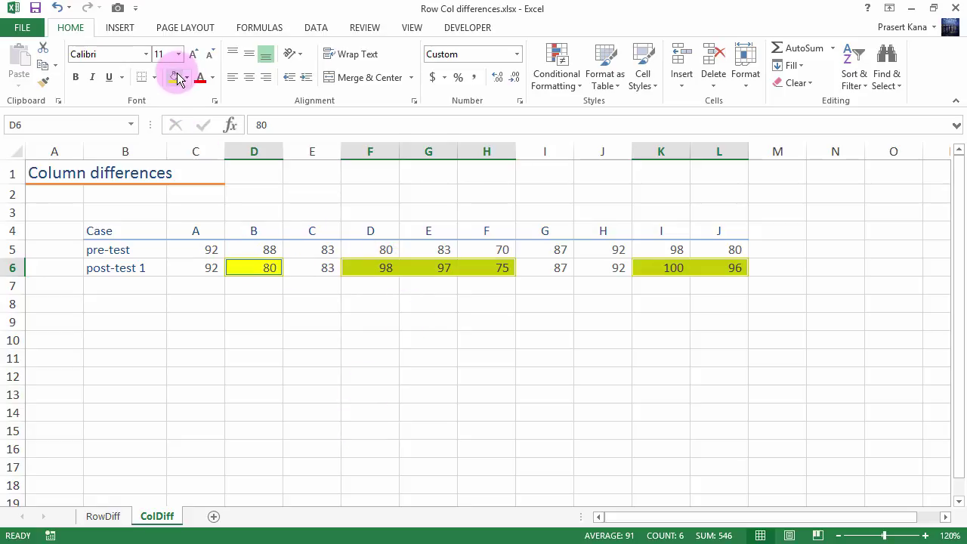
{"action": "left_click", "coordinate": [308, 293]}
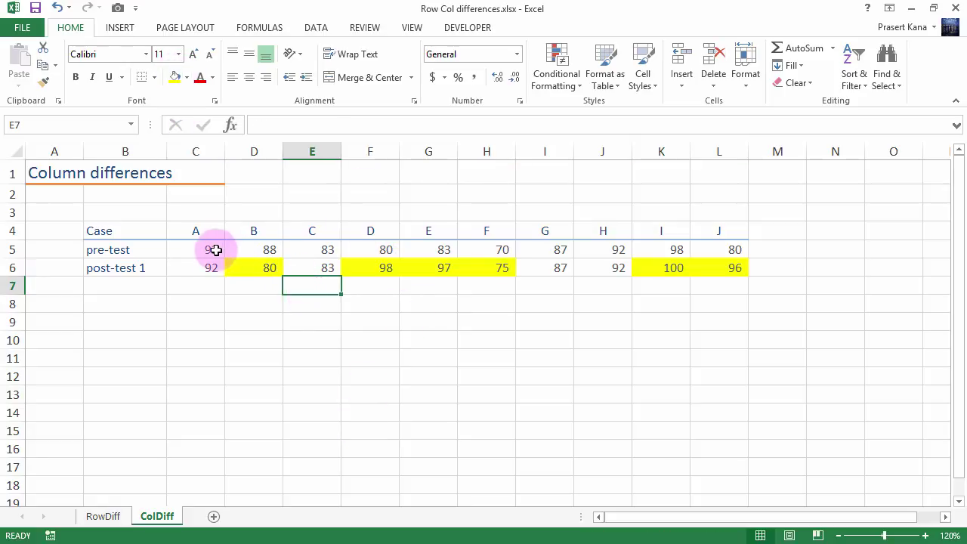
{"action": "left_click", "coordinate": [212, 253]}
{"action": "left_click", "coordinate": [208, 270]}
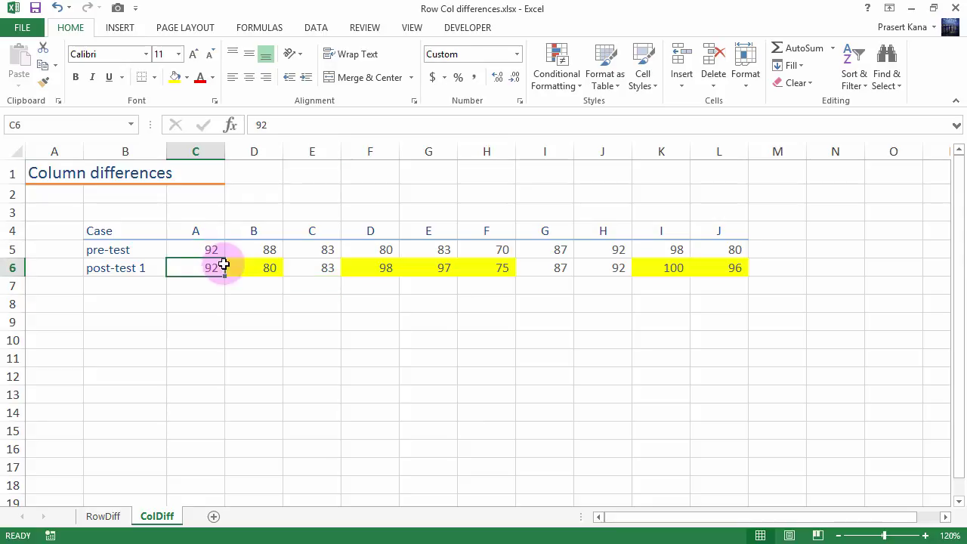
{"action": "left_click", "coordinate": [262, 245]}
{"action": "left_click", "coordinate": [260, 266], "text": "shift"}
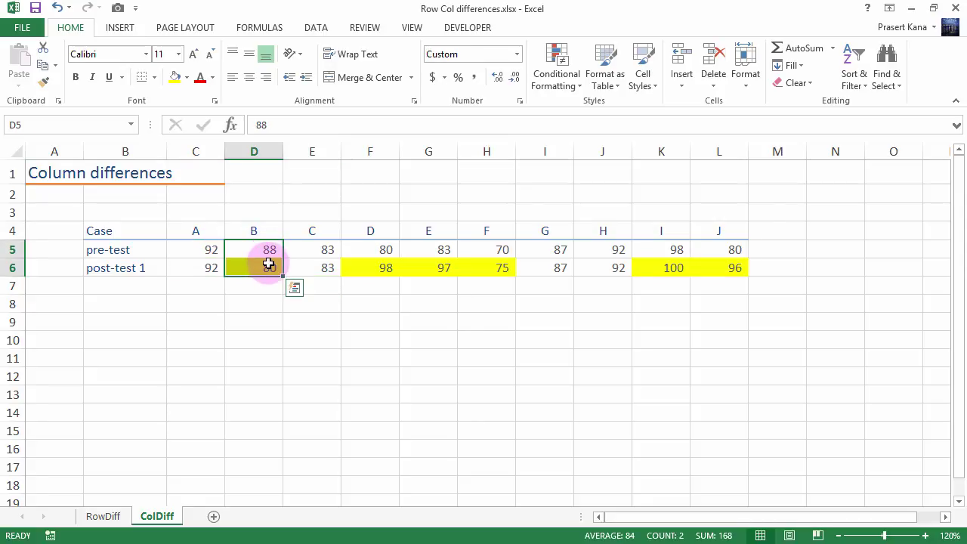
{"action": "left_click", "coordinate": [260, 266]}
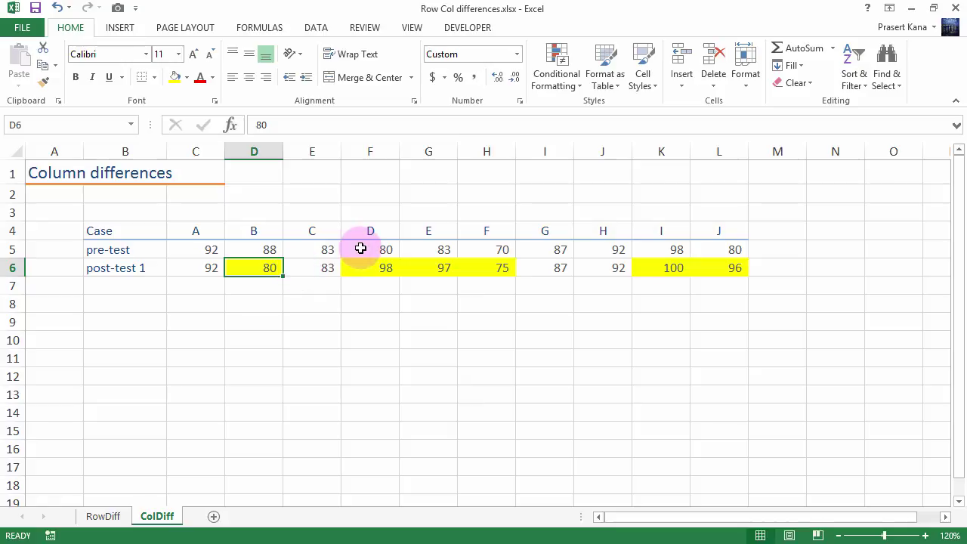
{"action": "left_click", "coordinate": [385, 251]}
{"action": "left_click", "coordinate": [381, 268], "text": "shift"}
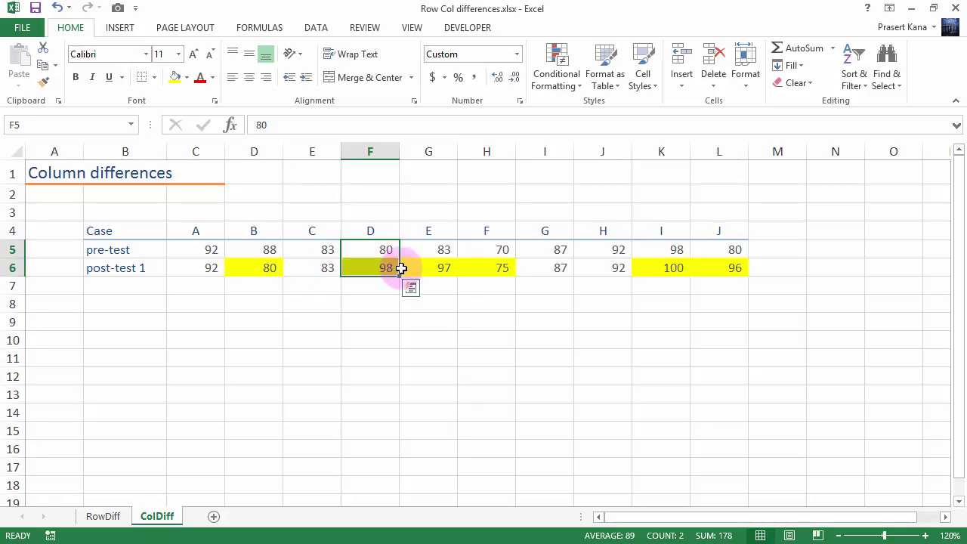
{"action": "left_click", "coordinate": [471, 325]}
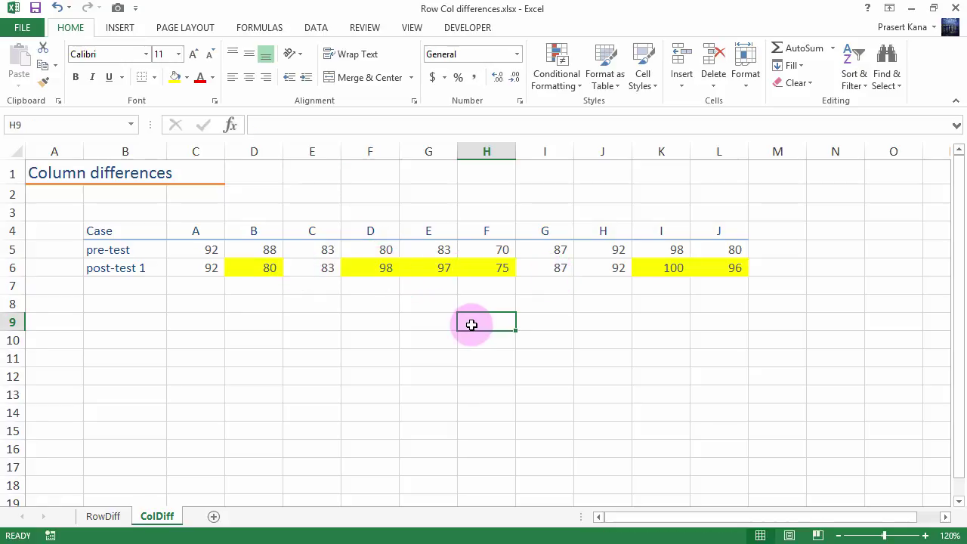